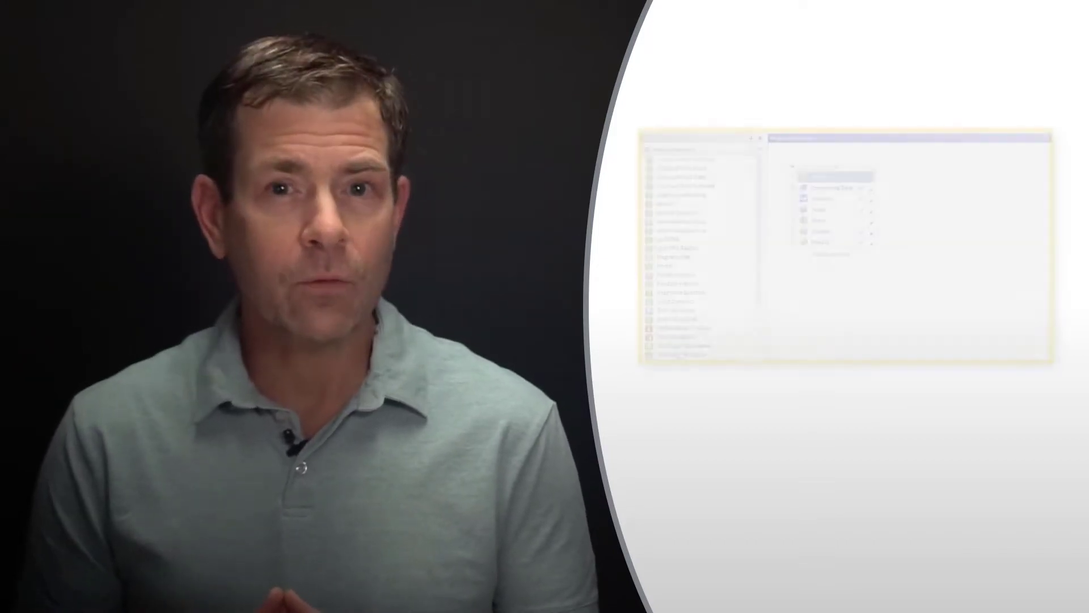
In the lecture inset, link Transient Structural onto the Modal system's Solution cell
drag(678, 356, 681, 347)
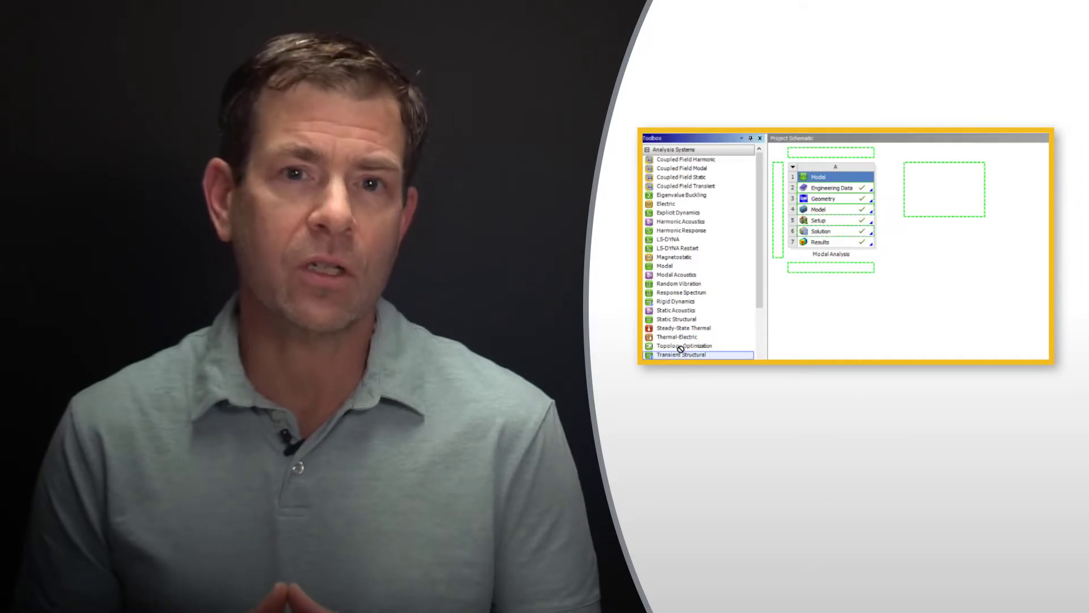
drag(787, 258, 823, 233)
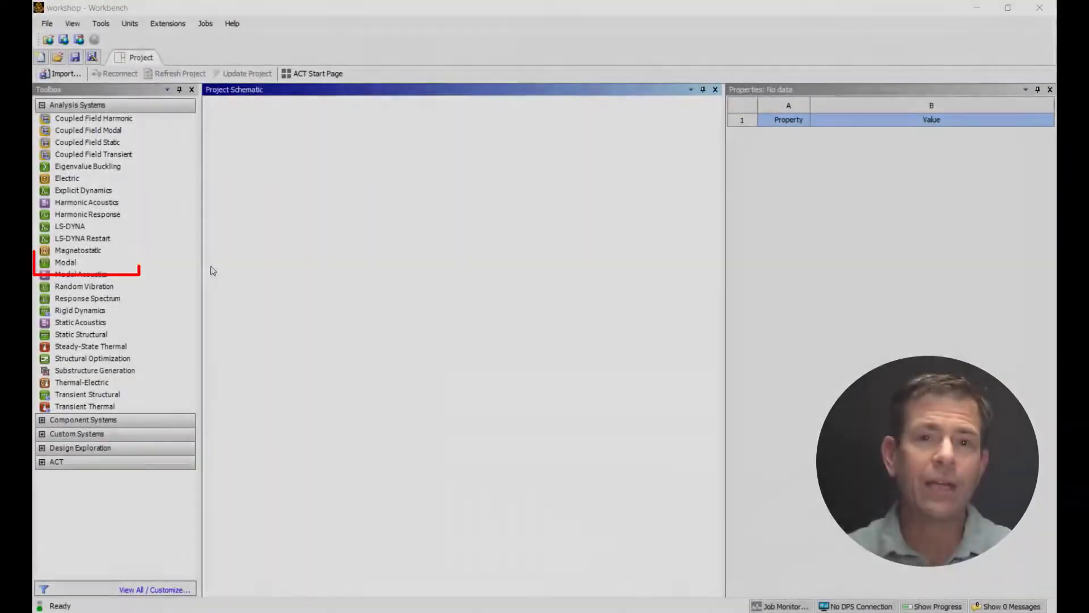
Create a standalone Modal system and add Aluminum Alloy from General Materials to its Engineering Data
drag(85, 262, 254, 190)
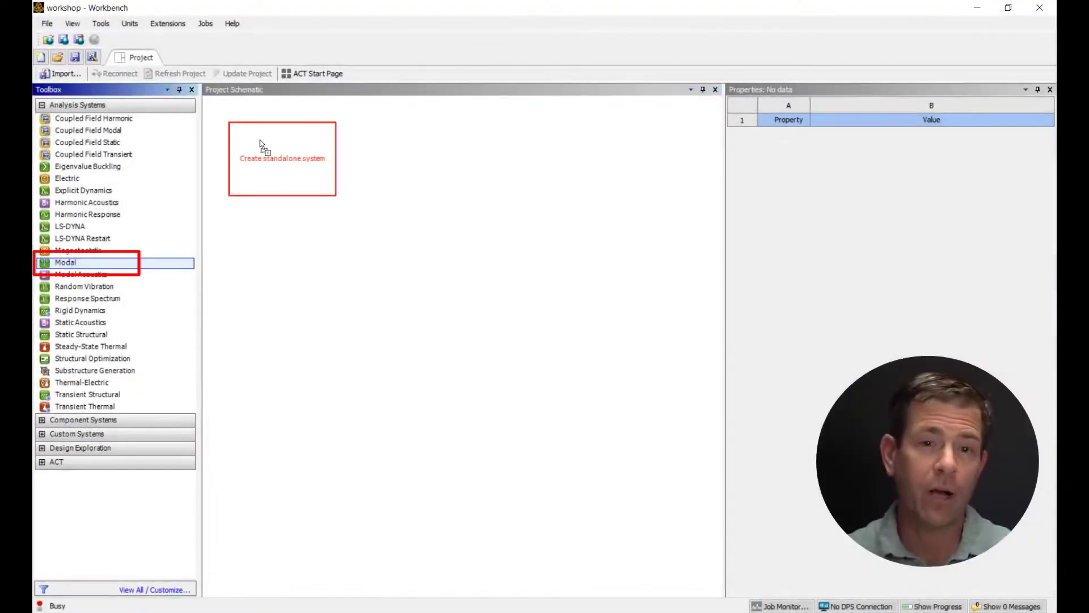
drag(260, 145, 261, 145)
double_click(322, 158)
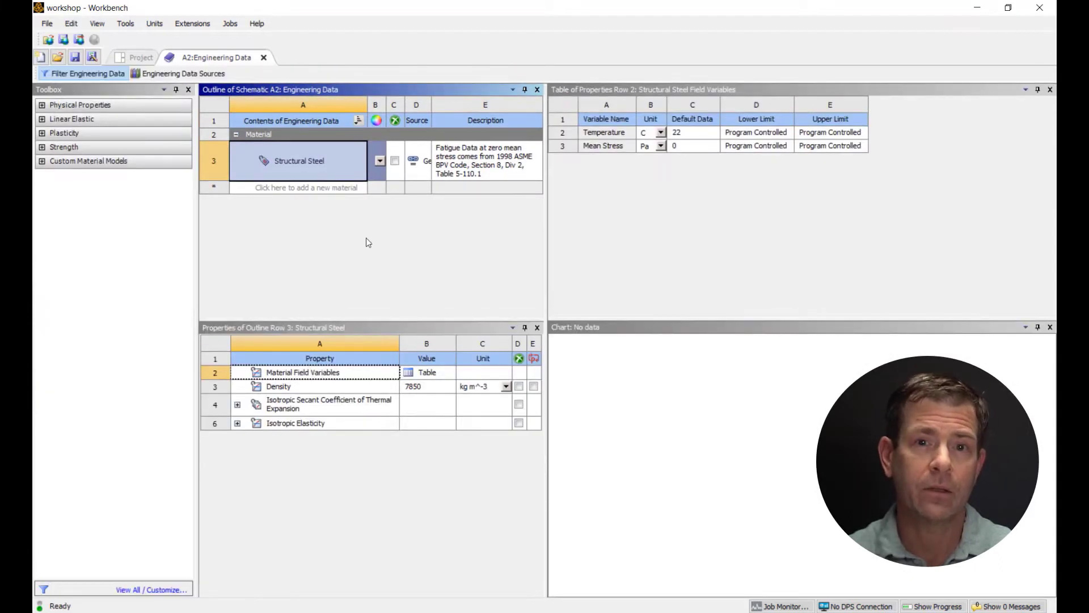
click(203, 74)
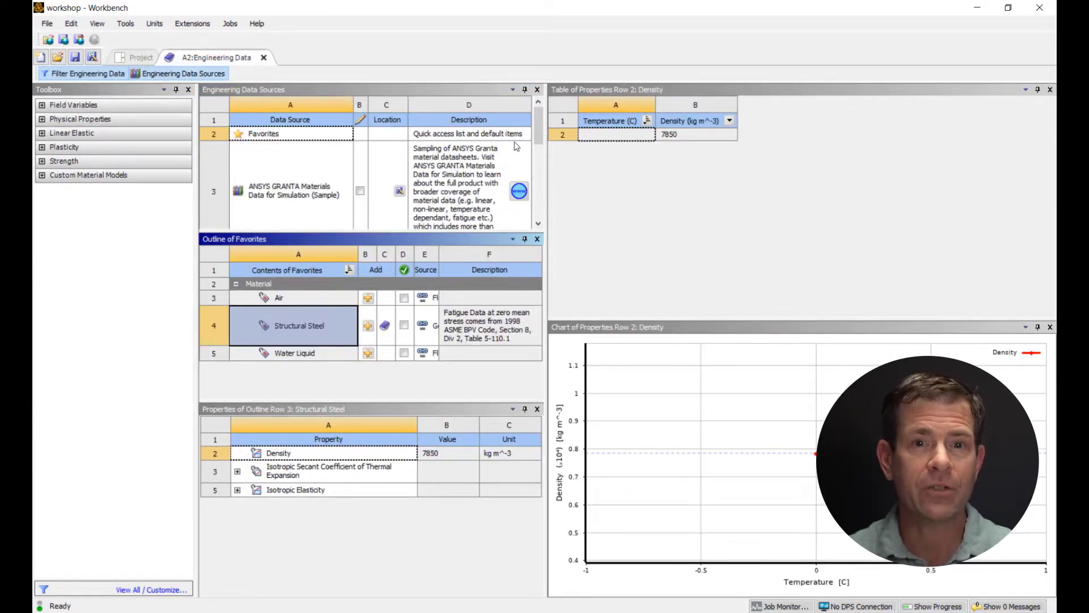
drag(541, 139, 536, 155)
click(362, 196)
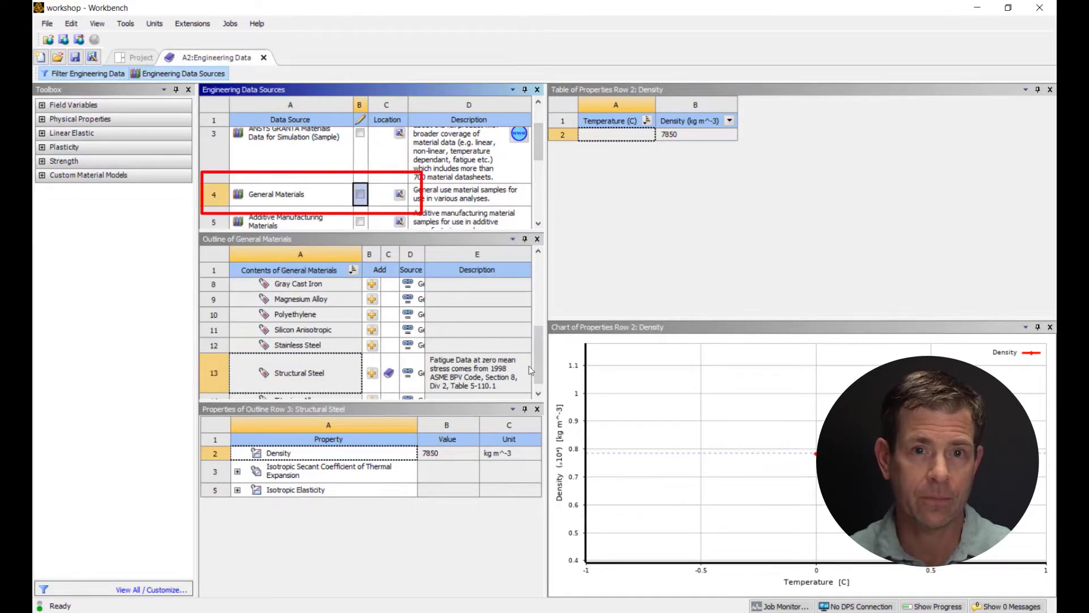
scroll(374, 323, up, 5)
click(373, 321)
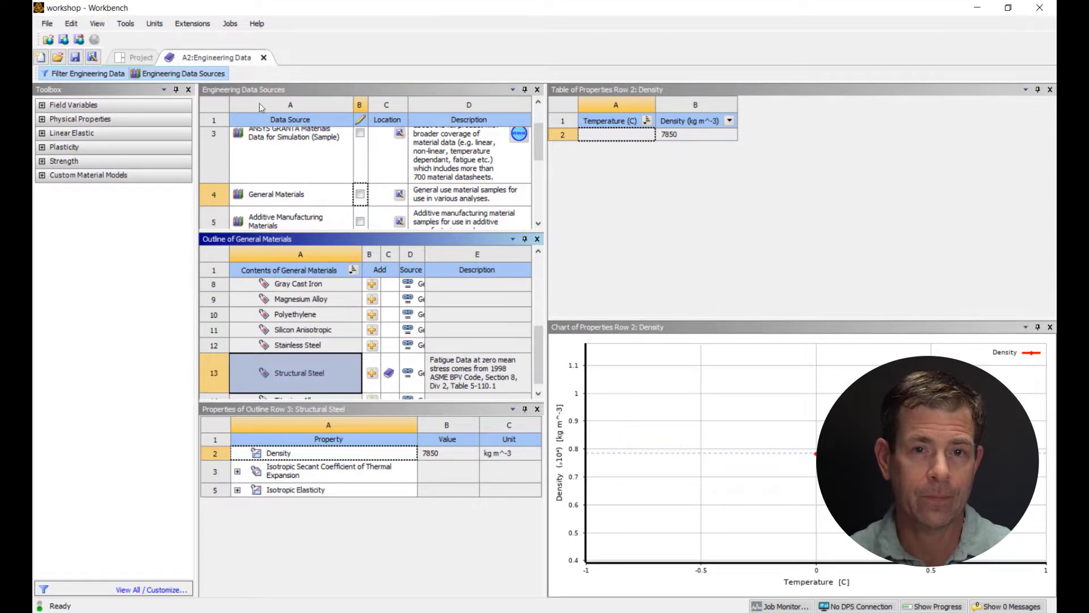
click(226, 74)
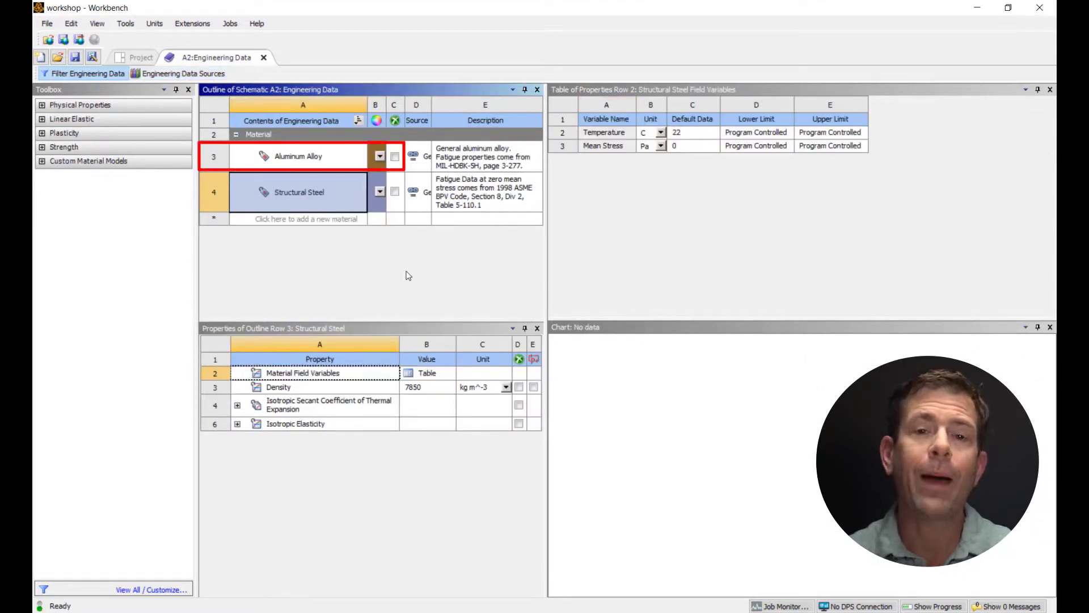
click(263, 57)
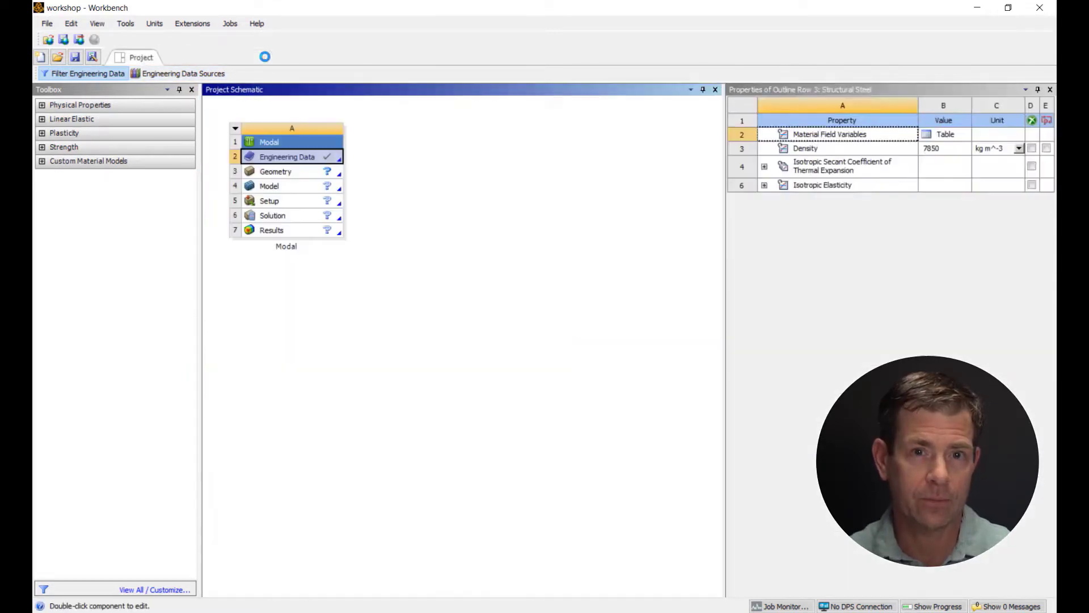
Import FootBridge.scdoc as the Modal geometry and open the model in Mechanical
right_click(332, 175)
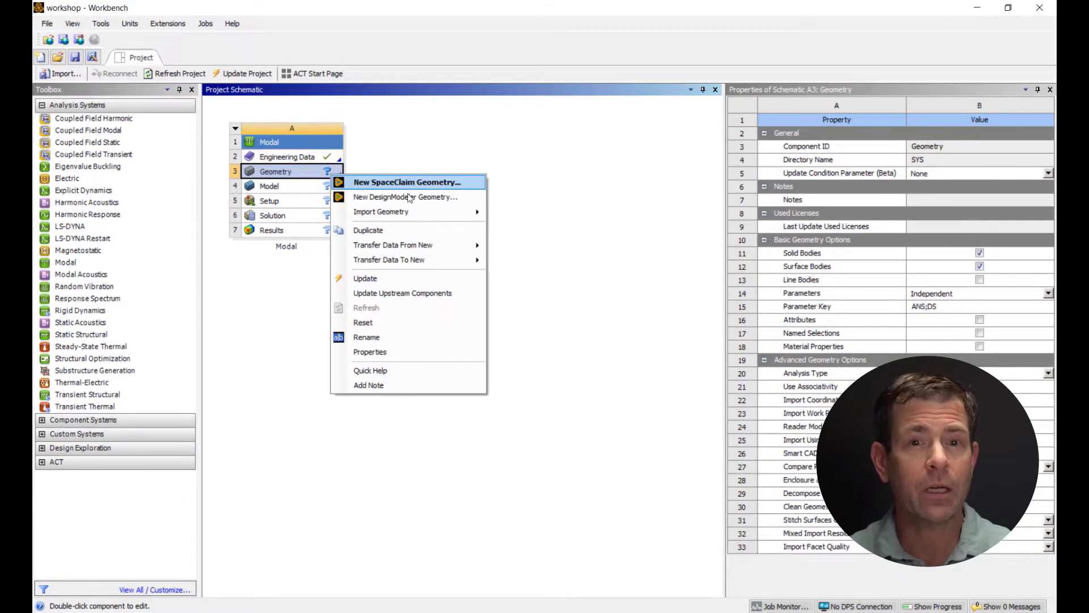
mouse_move(435, 215)
click(517, 212)
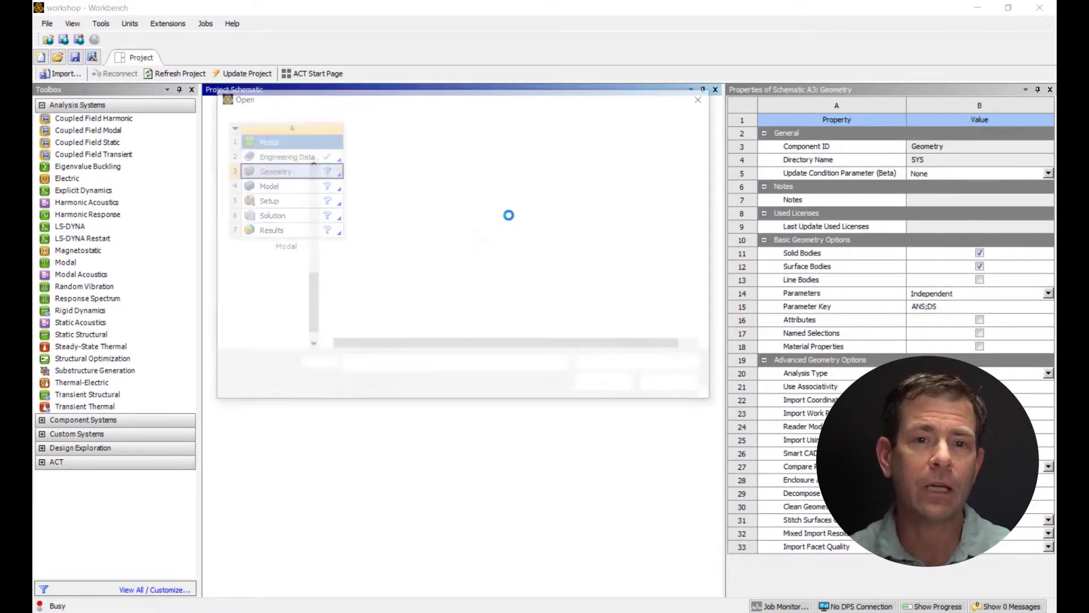
double_click(438, 183)
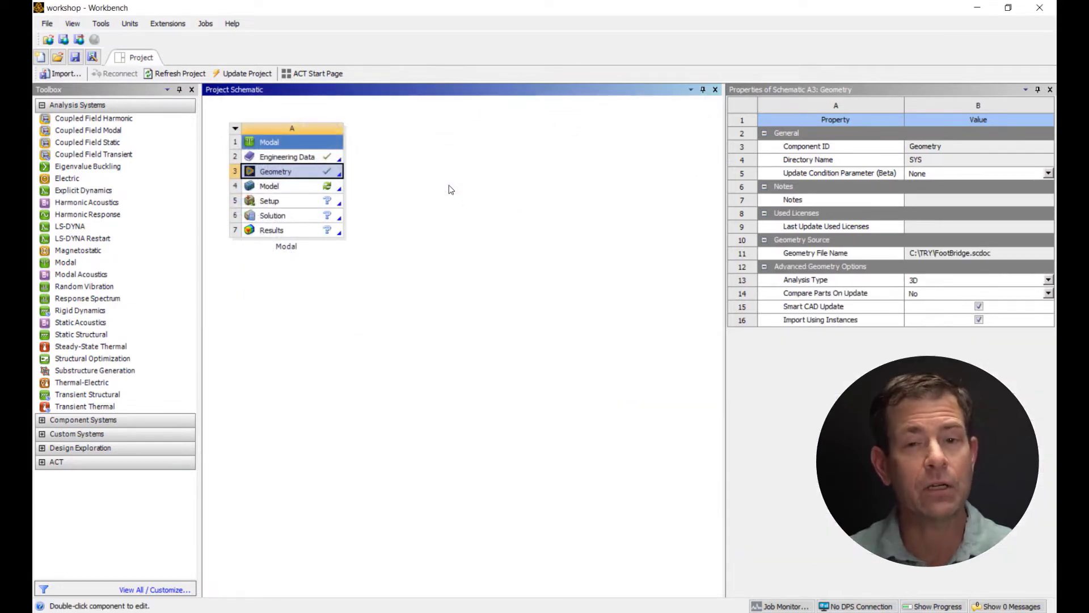
double_click(329, 188)
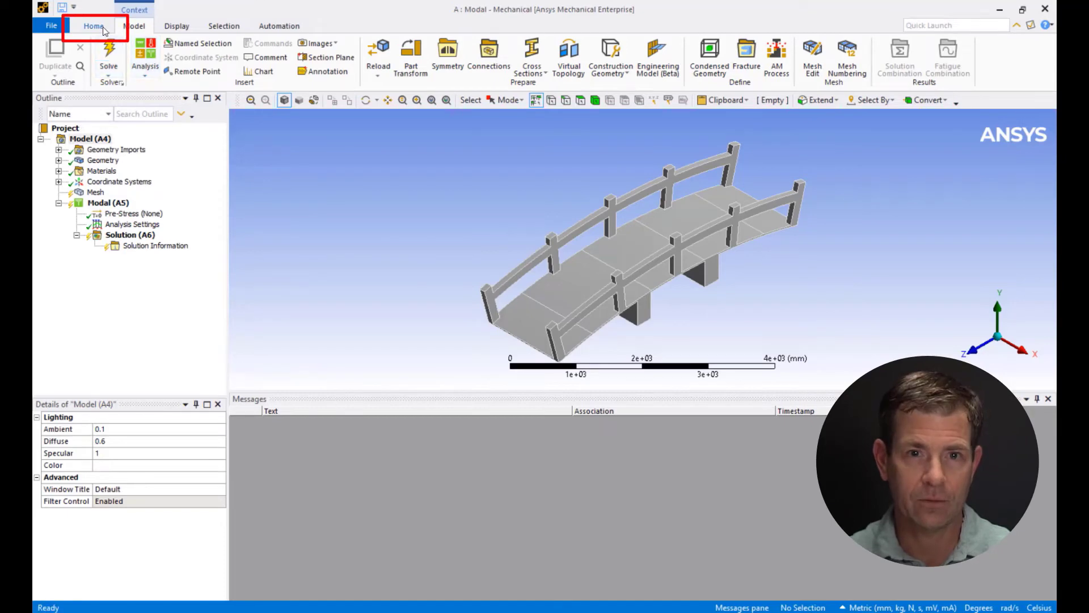
Keep the unit system as Metric (mm, kg, N, s, mV, mA)
click(104, 31)
click(555, 71)
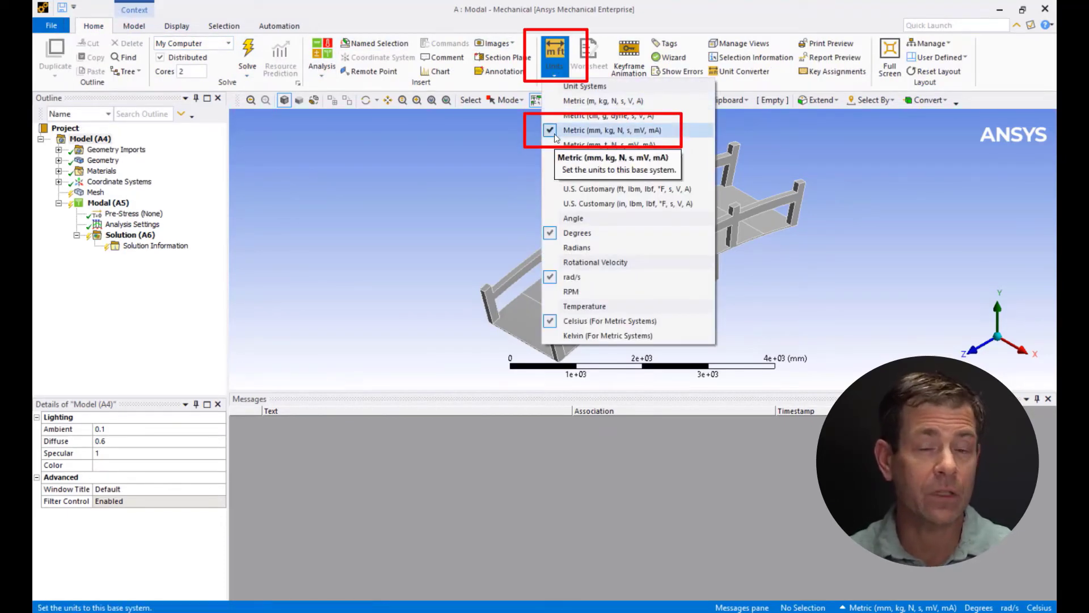
click(465, 165)
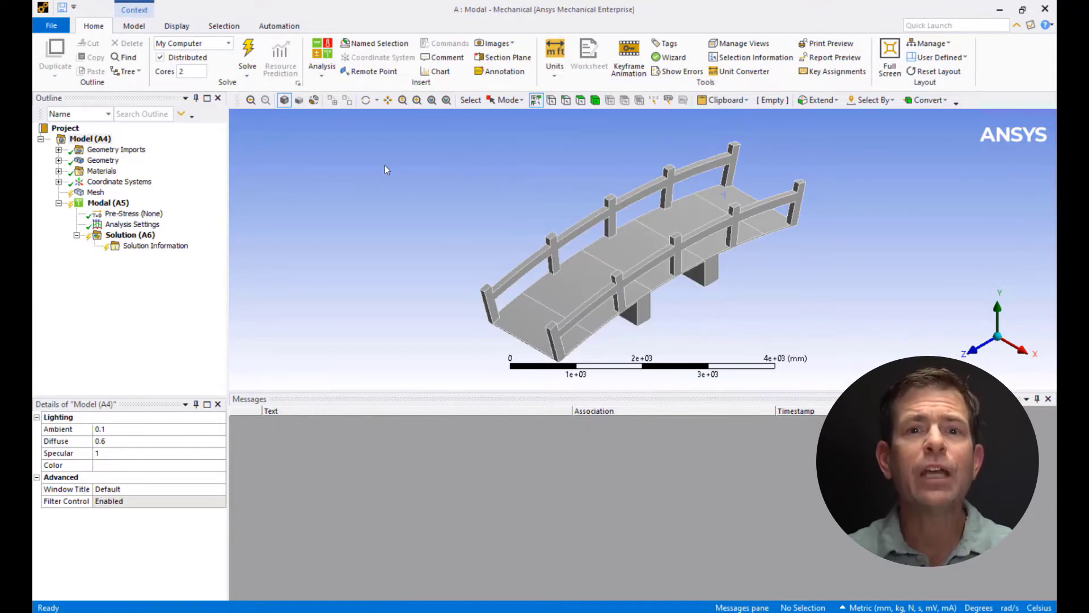
Assign Aluminum Alloy as the material of the Bridge\Solid body
click(59, 161)
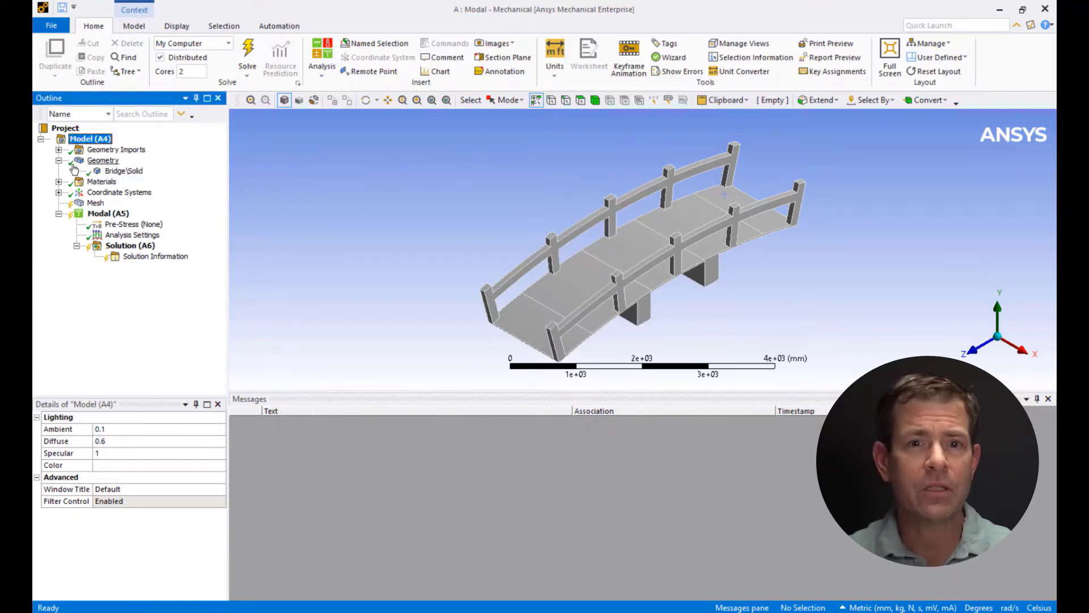
click(121, 171)
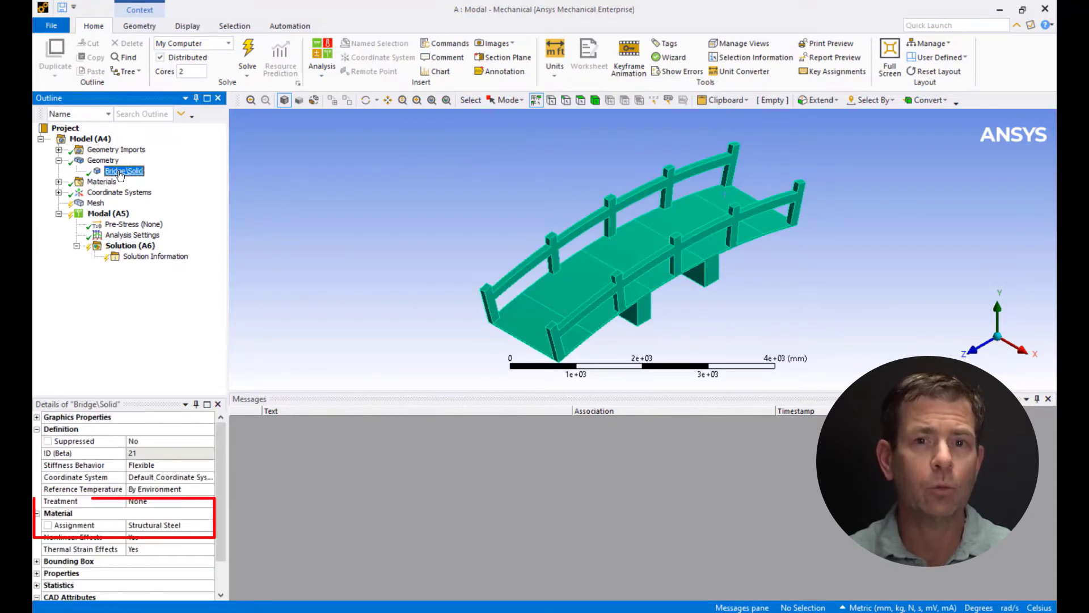
click(213, 524)
click(210, 526)
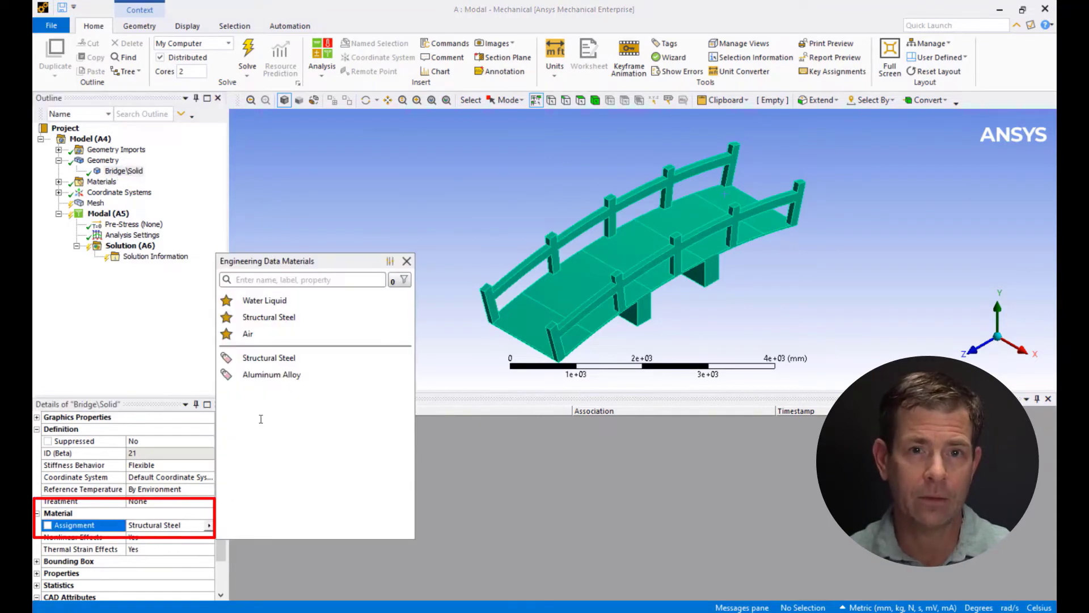
click(284, 373)
click(59, 161)
Set the mesh element size to 100 mm and generate the footbridge mesh
click(95, 193)
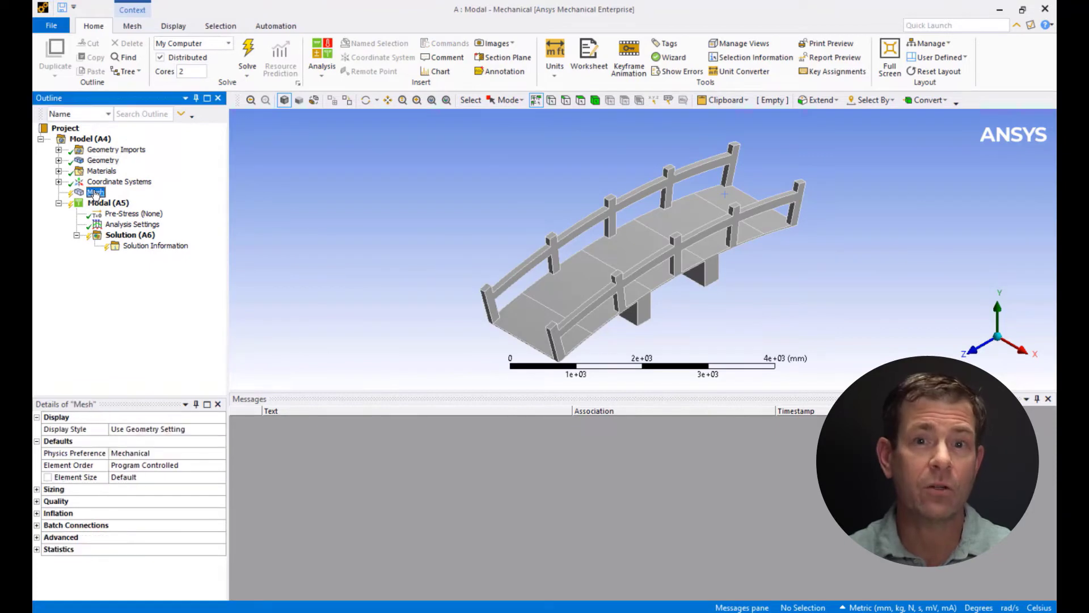
click(158, 477)
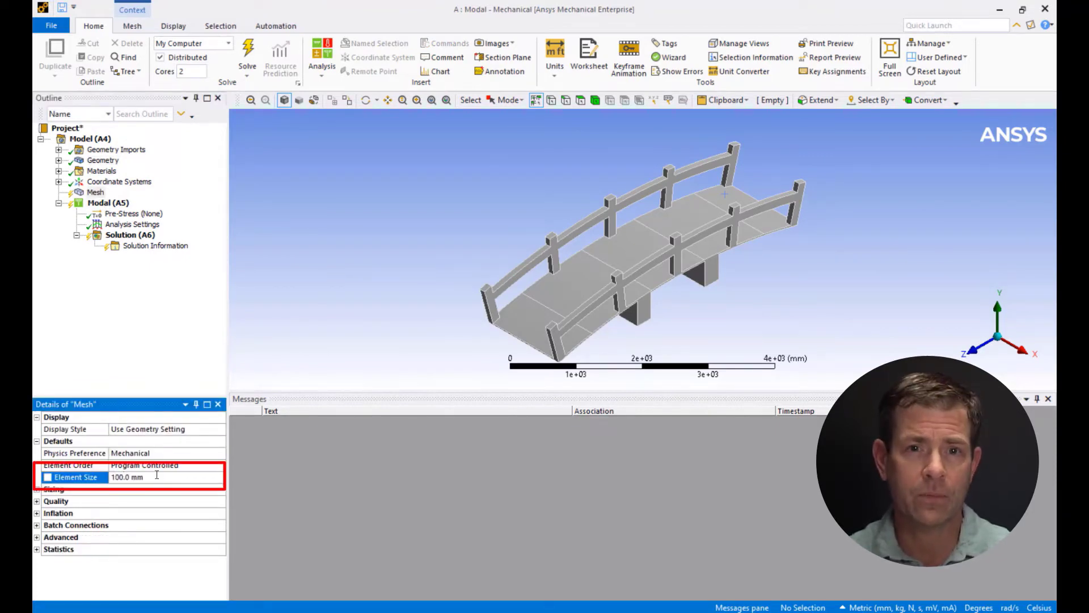
right_click(95, 193)
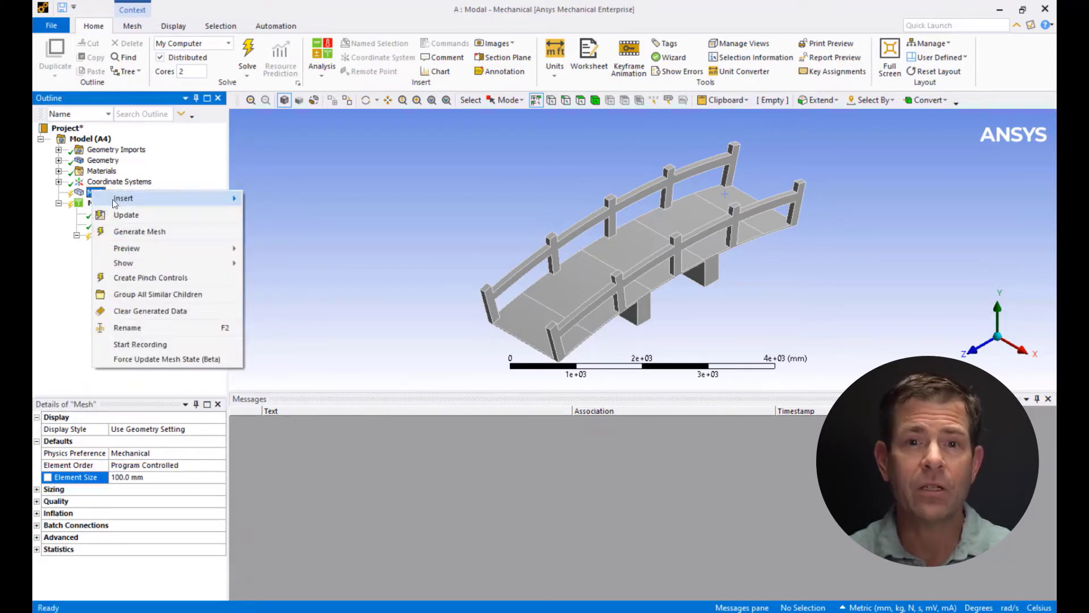
click(274, 259)
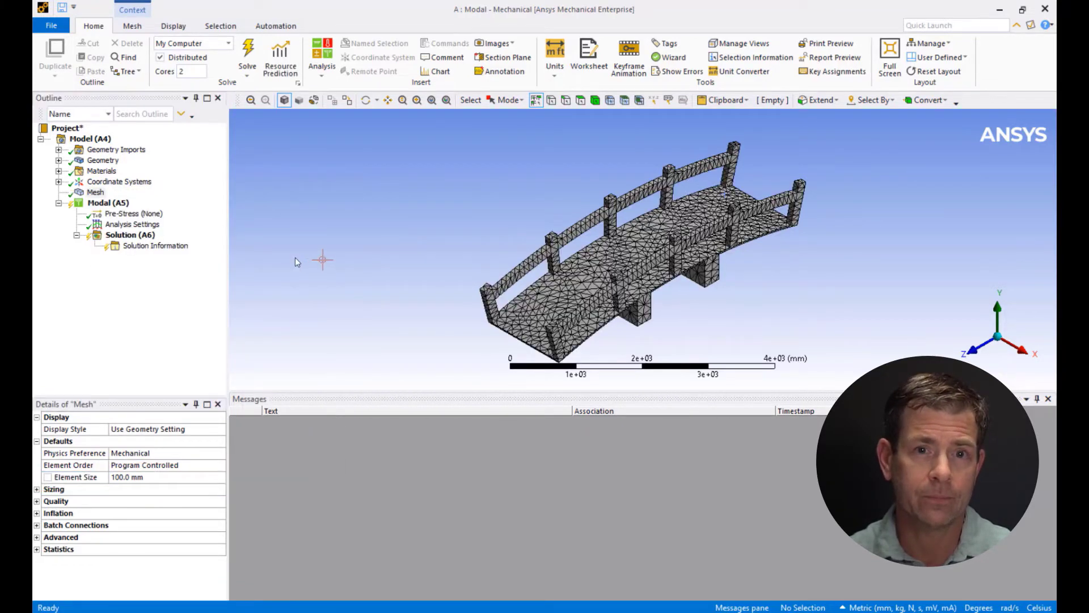
click(132, 224)
Set Max Modes to Find to 40 and insert a Fixed Support in Modal (A5)
click(149, 429)
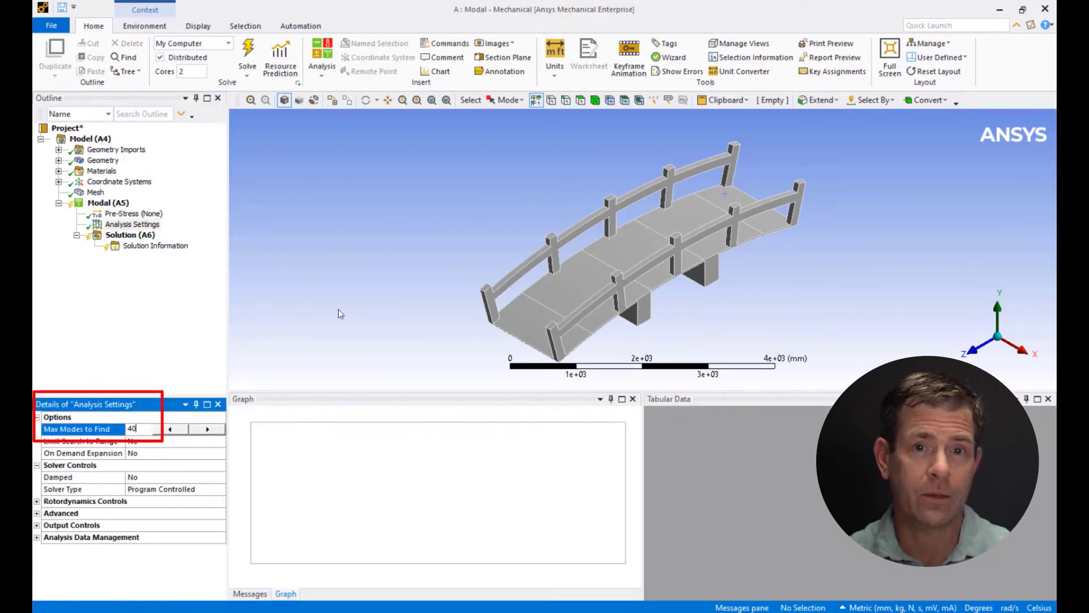
click(346, 285)
click(128, 204)
right_click(127, 204)
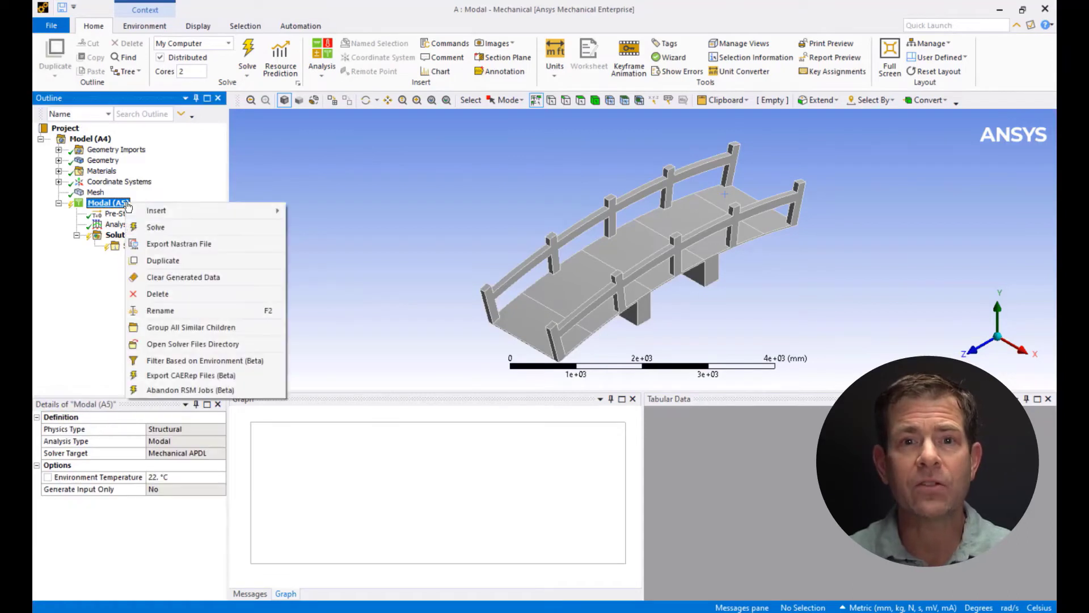
mouse_move(170, 210)
click(326, 243)
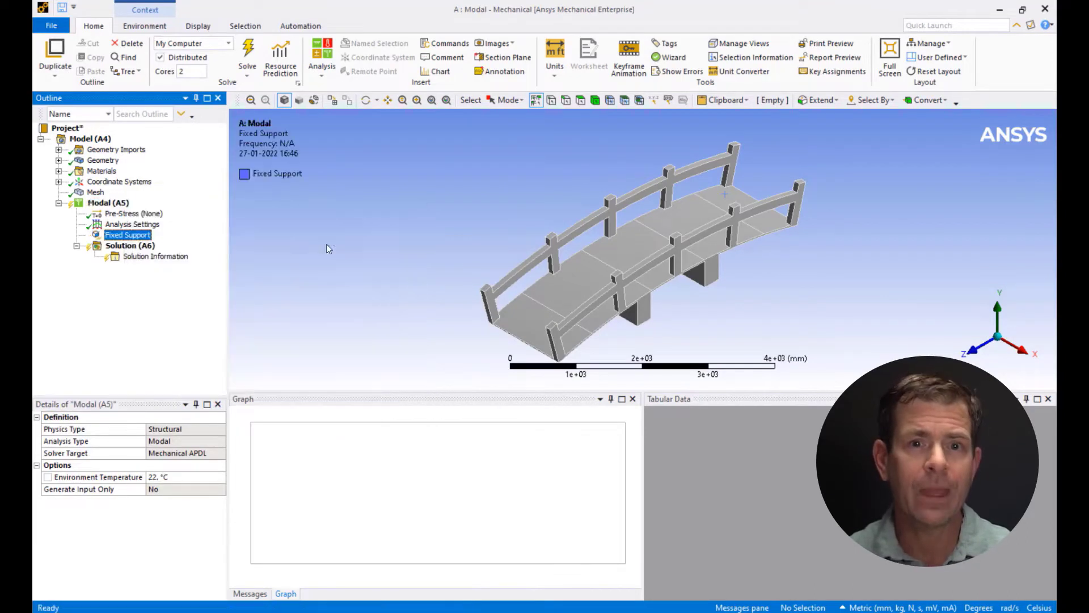
Apply the fixed support to the four bridge end faces
click(580, 101)
middle_drag(467, 328, 567, 272)
scroll(632, 262, up, 5)
click(637, 253)
scroll(729, 257, up, 2)
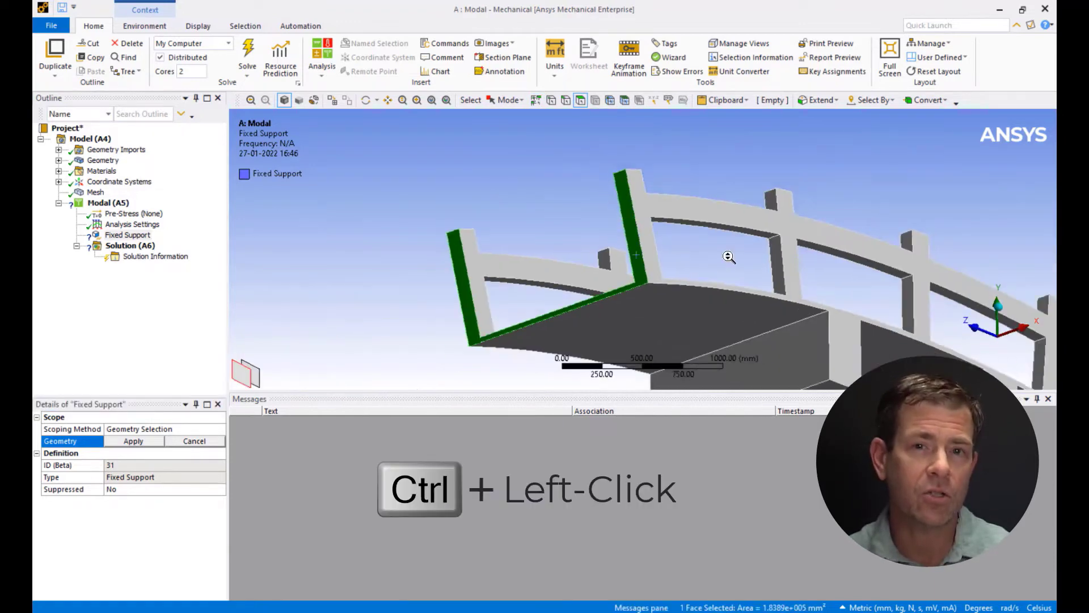
middle_drag(729, 257, 624, 273)
ctrl+click(573, 278)
ctrl+click(689, 361)
middle_drag(830, 297, 453, 227)
ctrl+click(422, 193)
click(134, 441)
Solve the modal analysis for 40 frequencies, from 45.741 Hz to 400.25 Hz
click(154, 250)
right_click(152, 248)
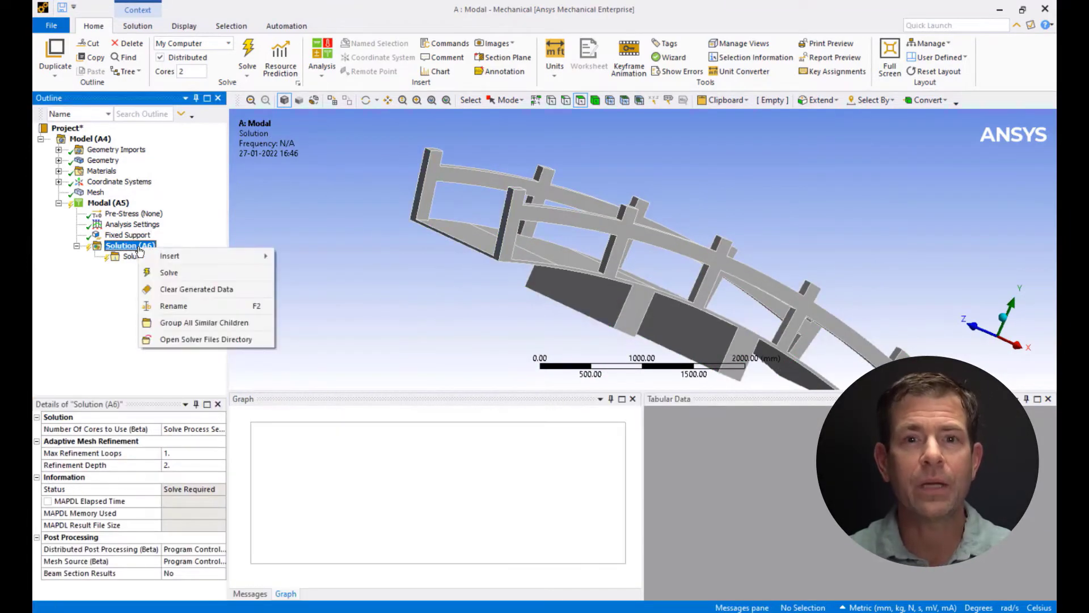
click(166, 276)
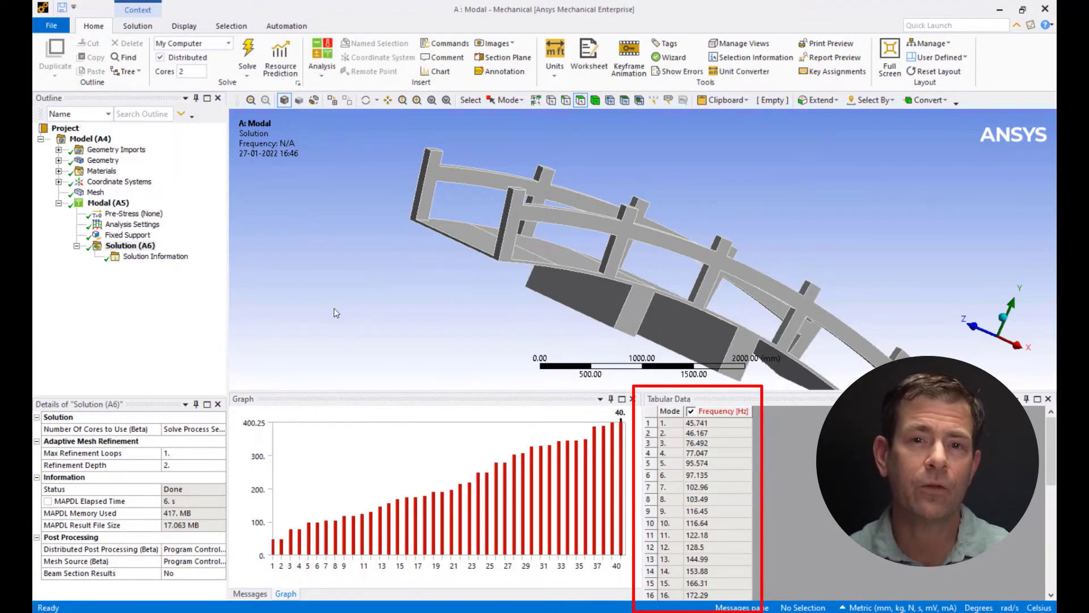
Create Total Deformation mode shape results for all 40 frequencies in Tabular Data
click(650, 414)
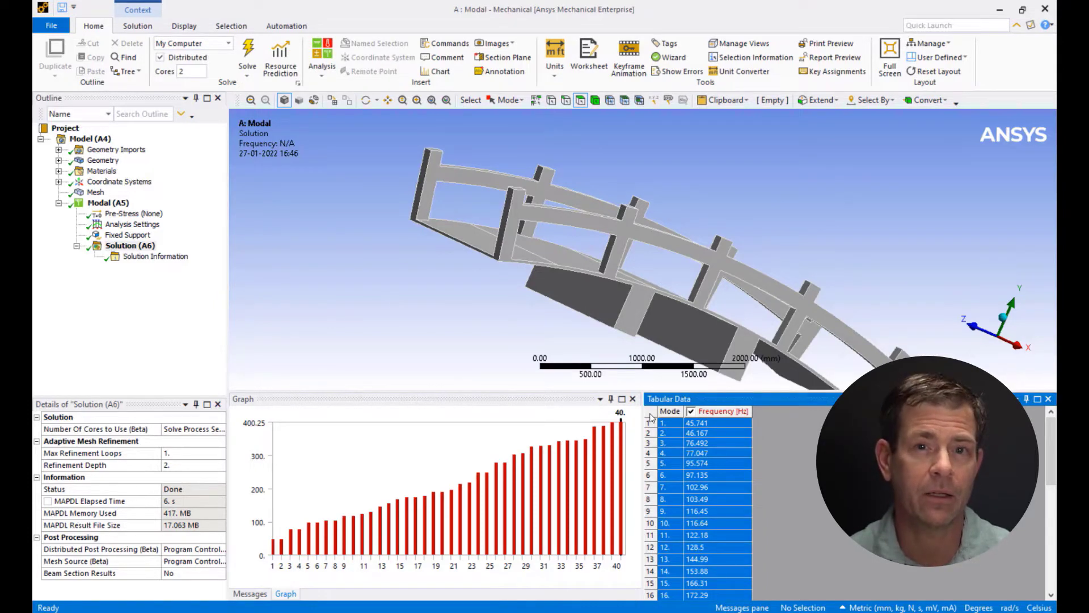
right_click(650, 416)
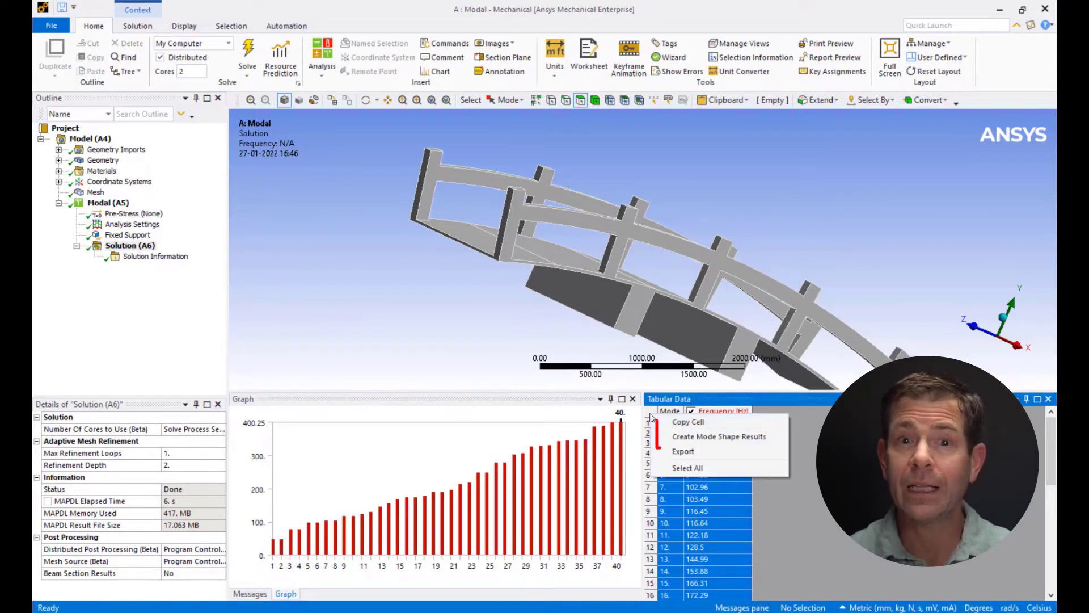
click(684, 436)
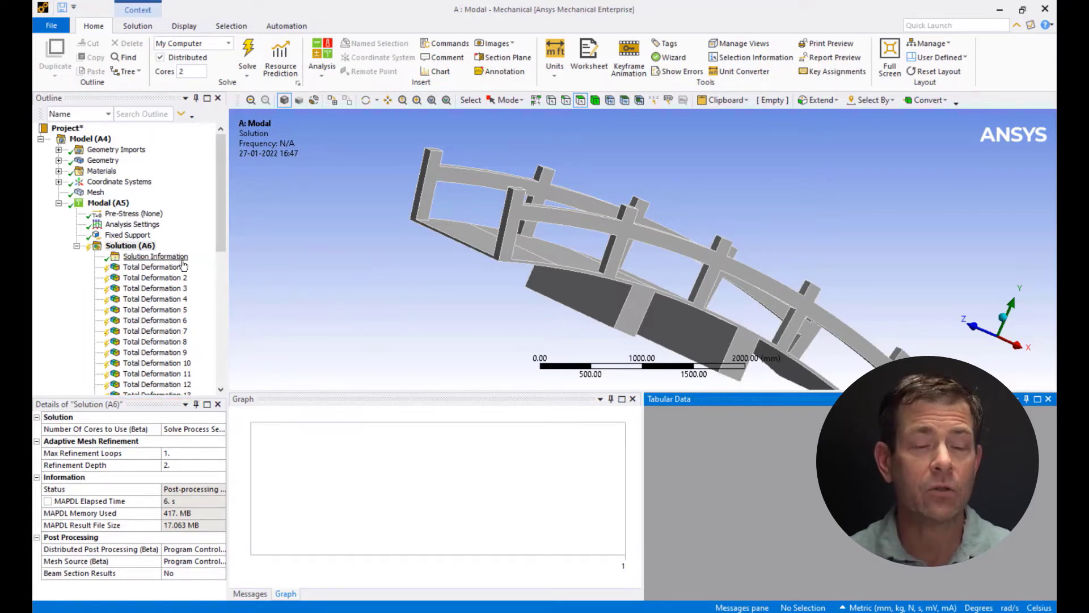
right_click(151, 245)
key(Escape)
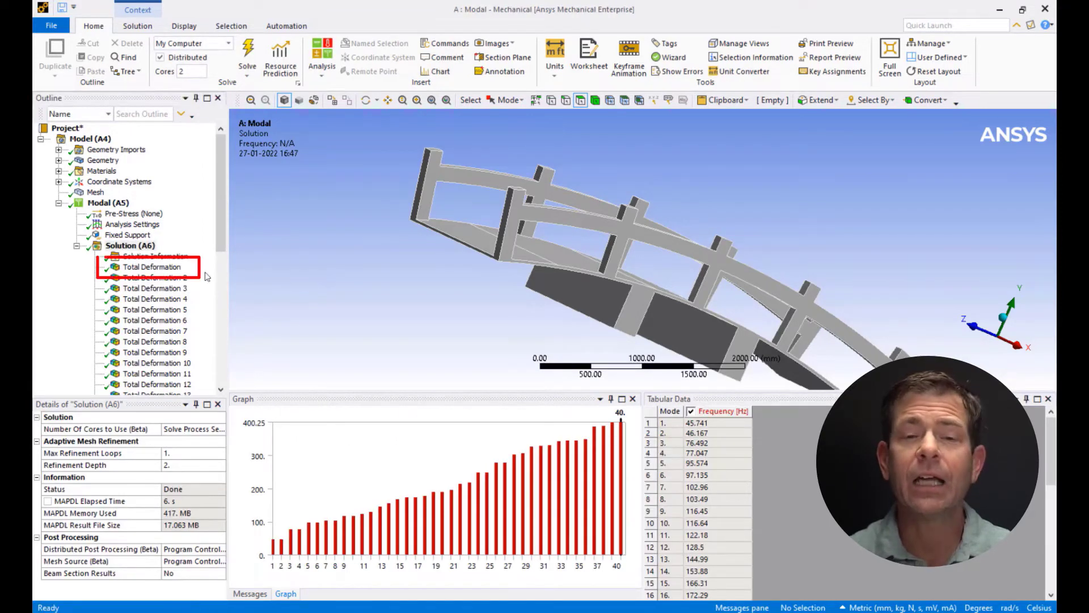
Animate the mode 1 shape, then animate the 400.25 Hz mode 40 shape
click(152, 267)
middle_drag(388, 313, 386, 310)
click(307, 414)
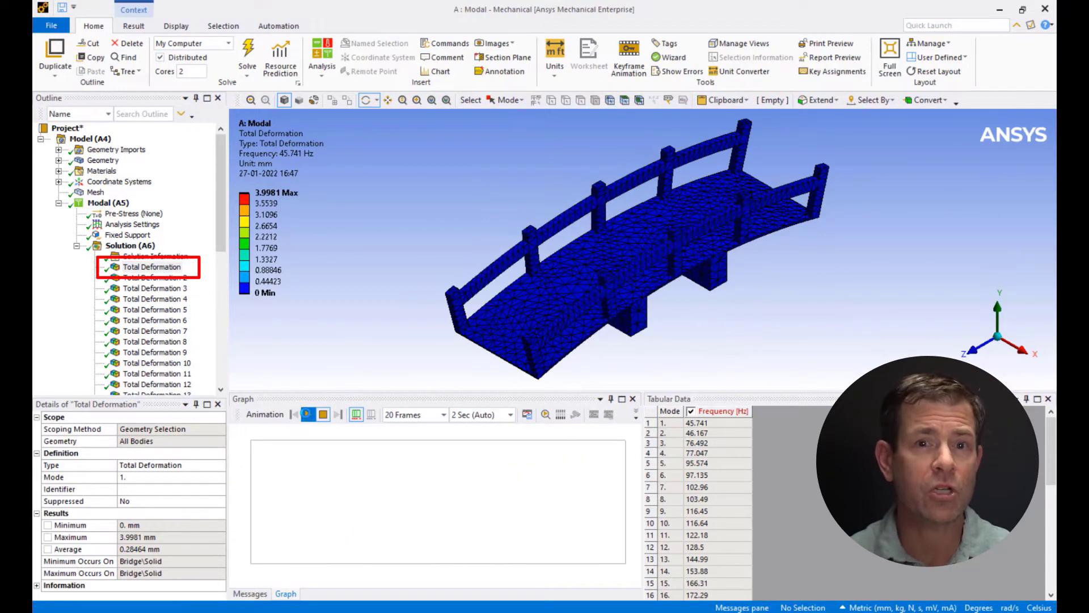
click(307, 415)
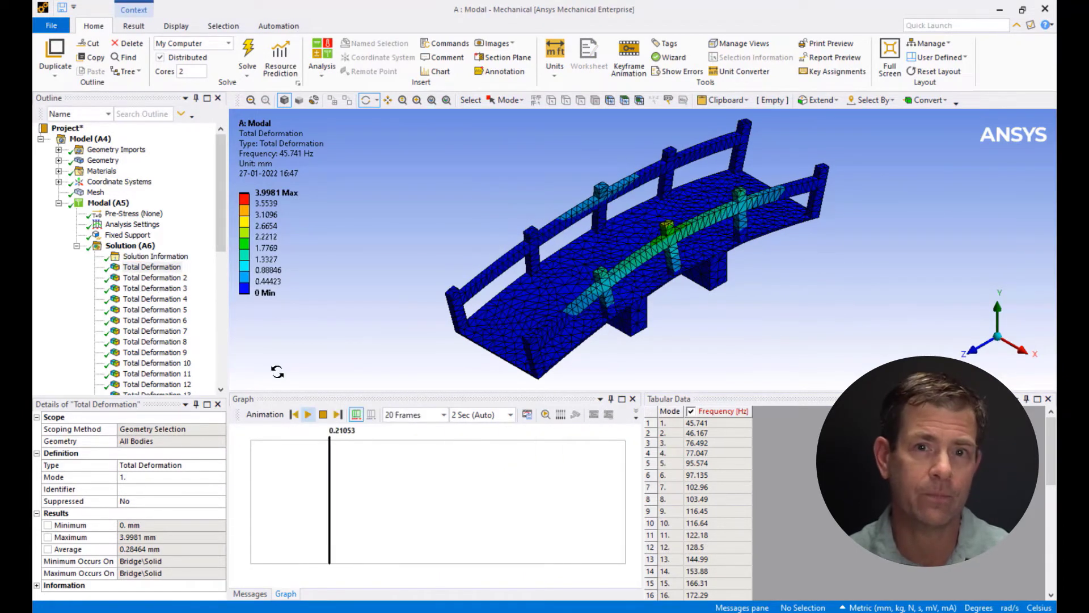
drag(223, 242, 217, 375)
click(157, 384)
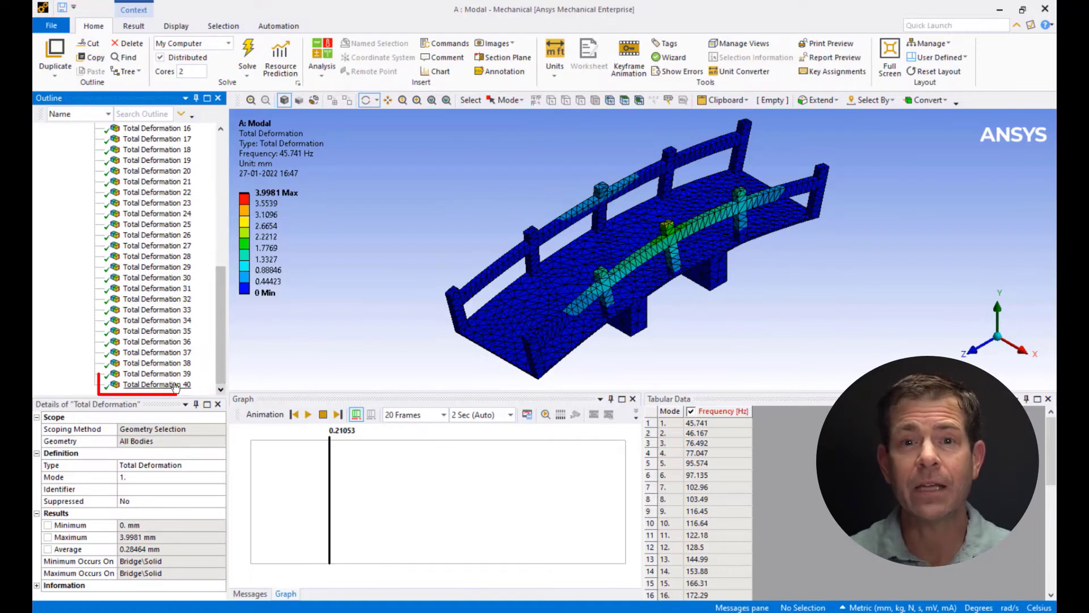
click(308, 414)
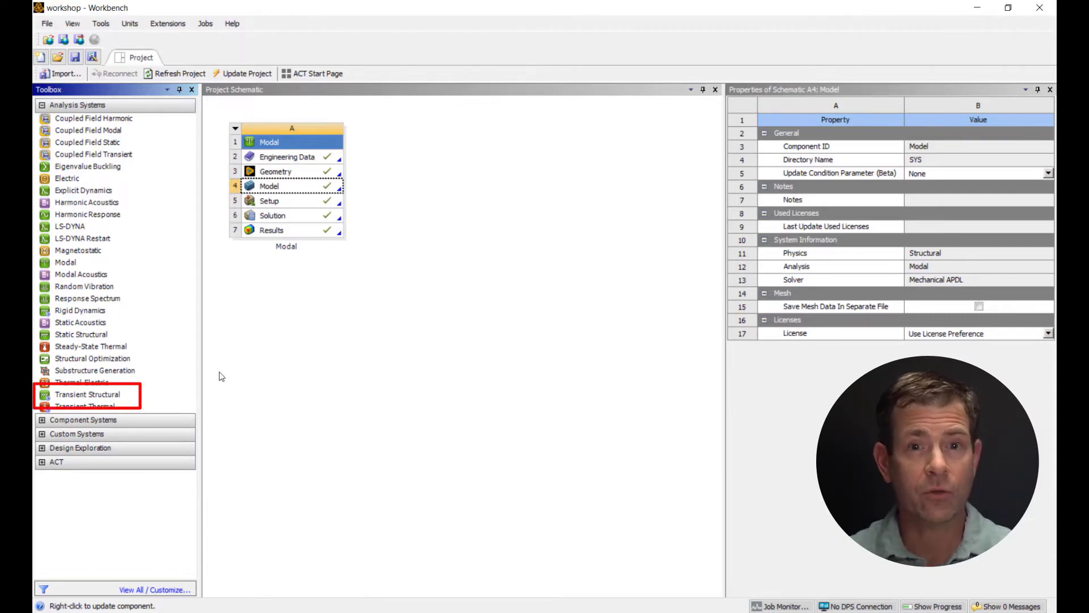
Drop Transient Structural onto the Modal Solution cell, sharing its engineering data, geometry and model
drag(102, 395, 215, 392)
drag(387, 247, 335, 218)
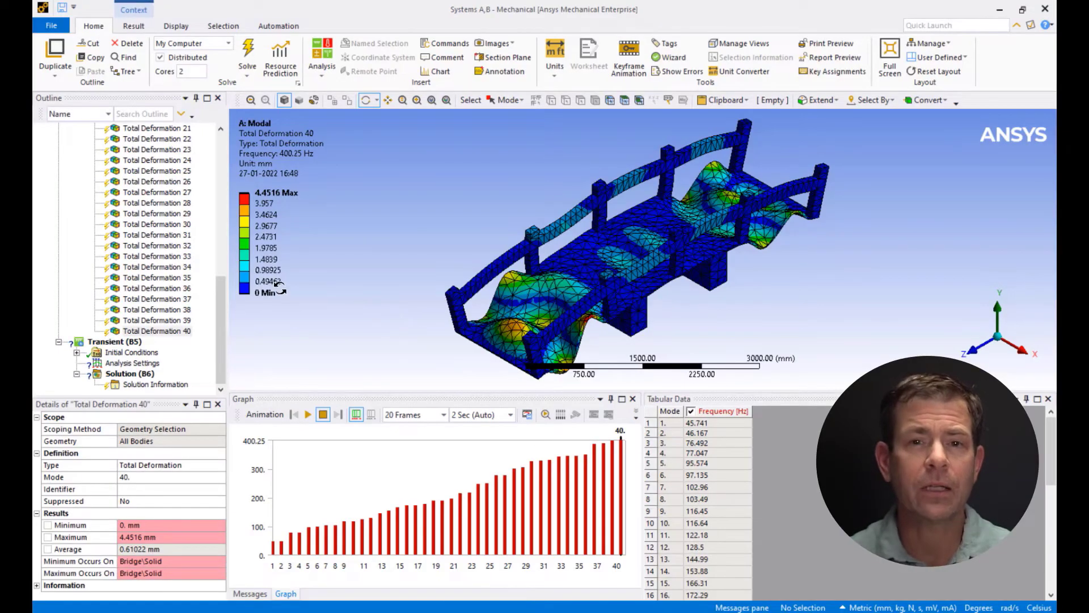
Review the Transient (B5) modal initial condition and its Analysis Settings with 1 s step end
drag(221, 298, 221, 154)
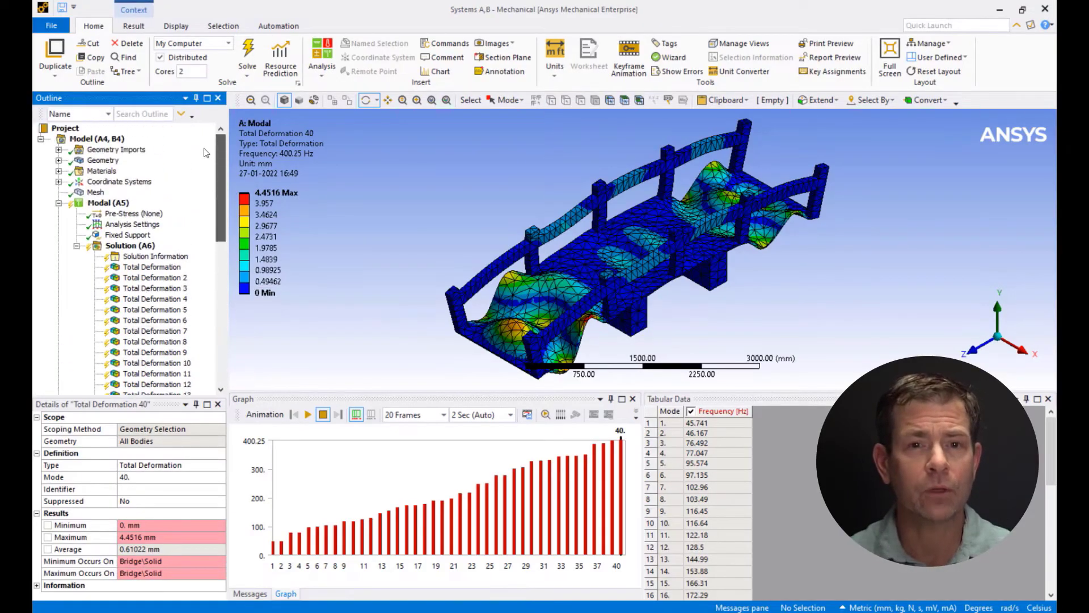
click(130, 245)
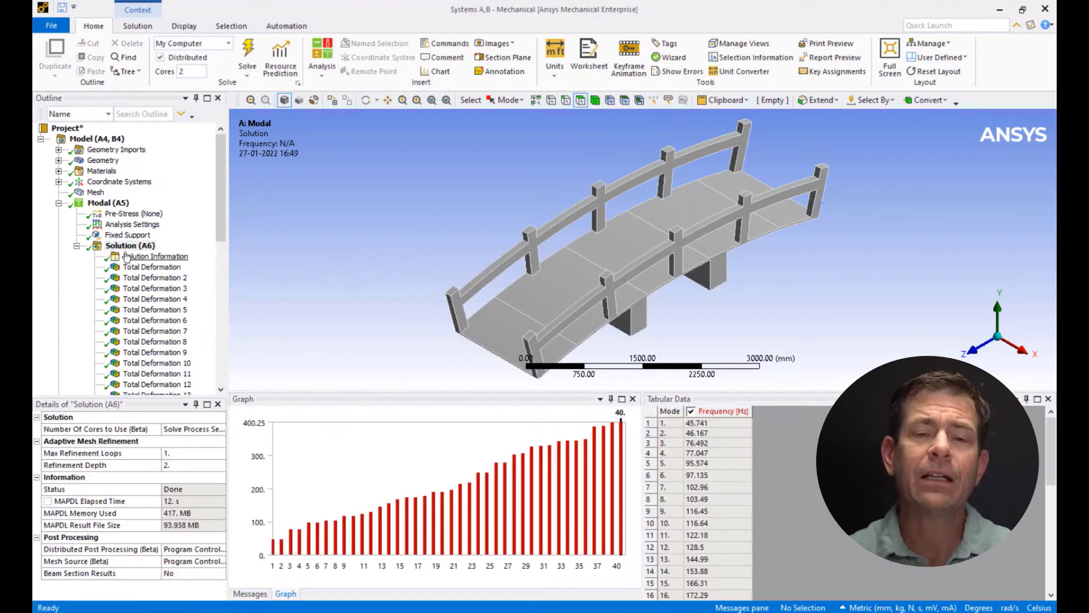
click(76, 246)
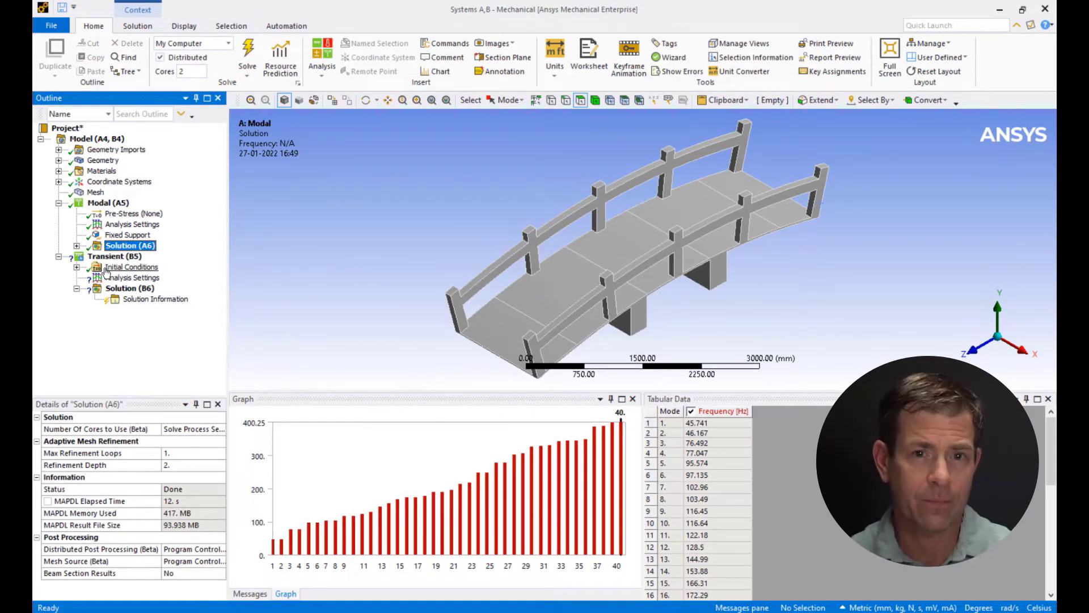
click(77, 267)
click(146, 277)
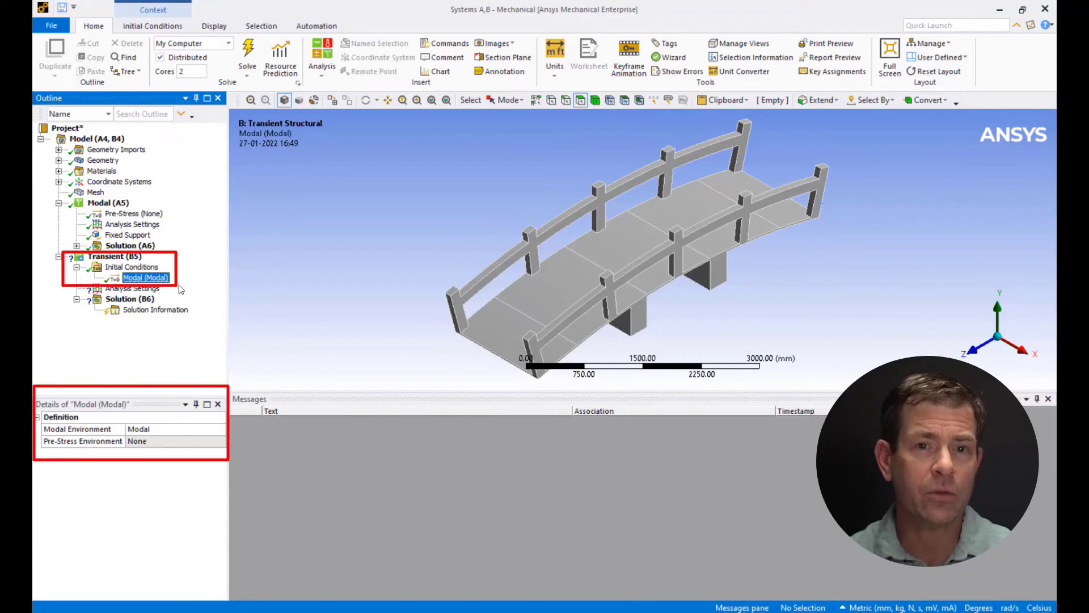
click(272, 302)
click(145, 291)
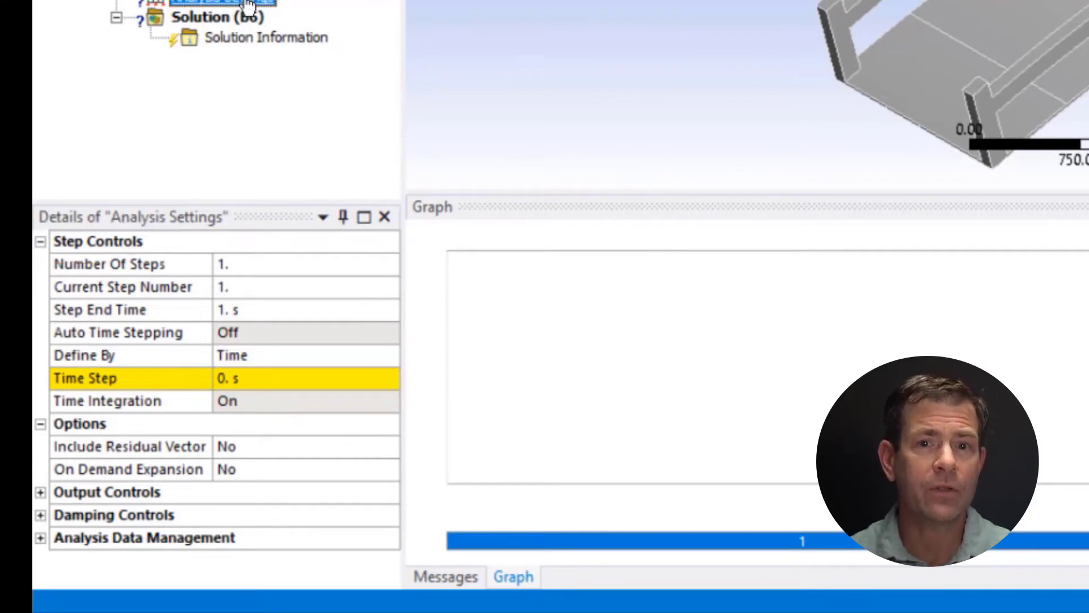
Set Step End Time 2 s, Time Step 1.e-003 s and Damping Ratio 0.03
click(265, 309)
text(2)
key(Return)
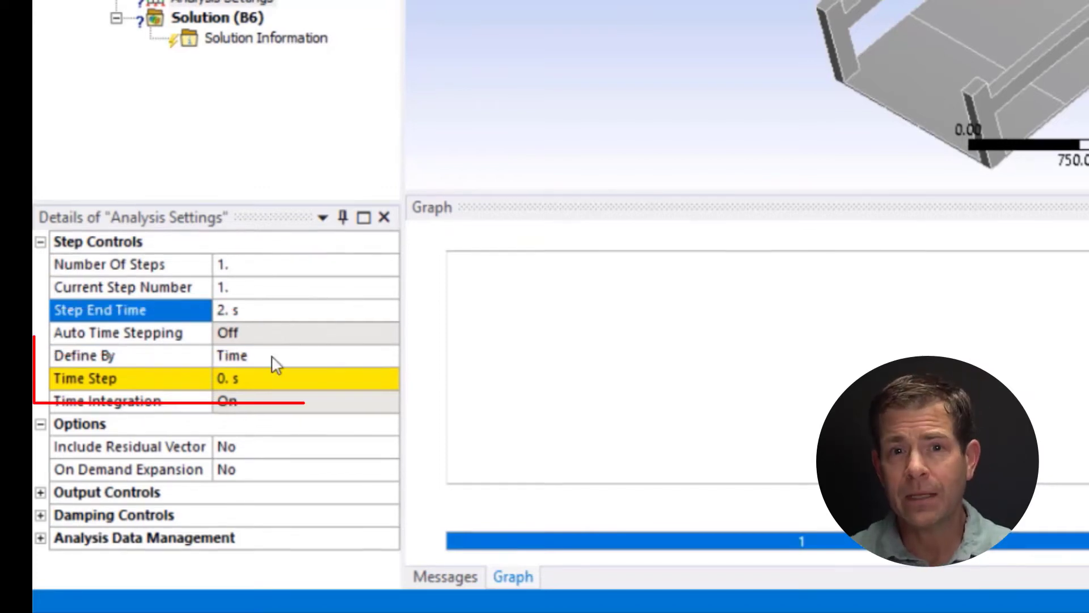
click(261, 378)
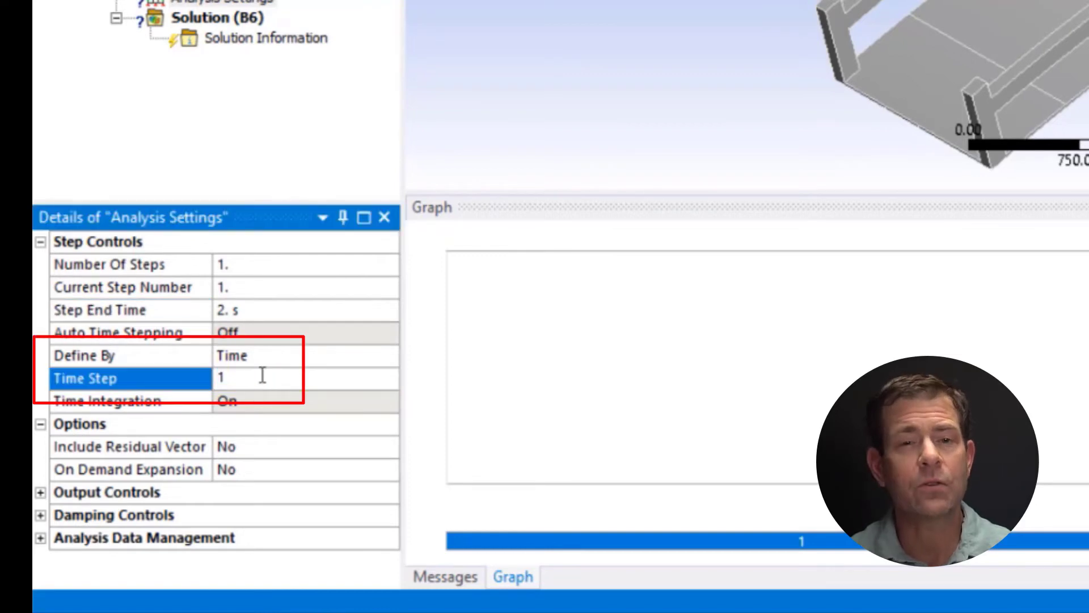
key(Return)
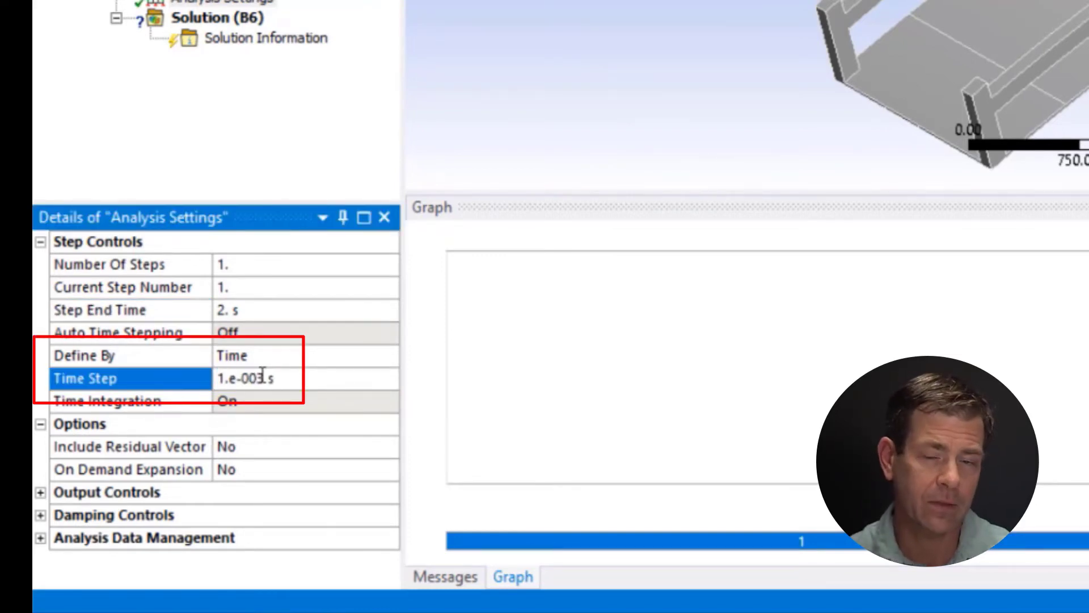
click(530, 90)
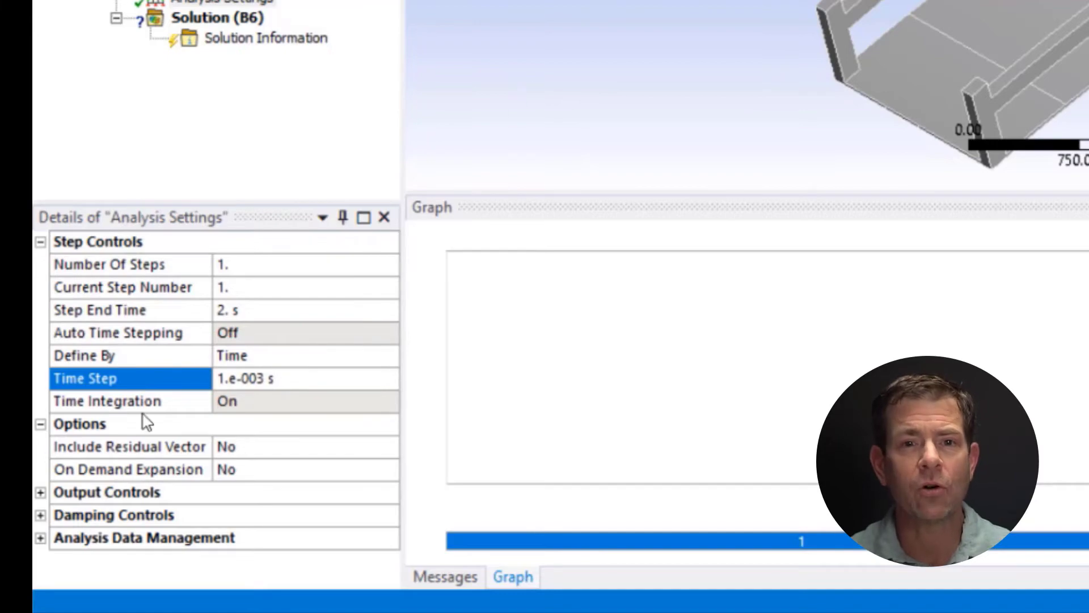
click(41, 515)
click(253, 424)
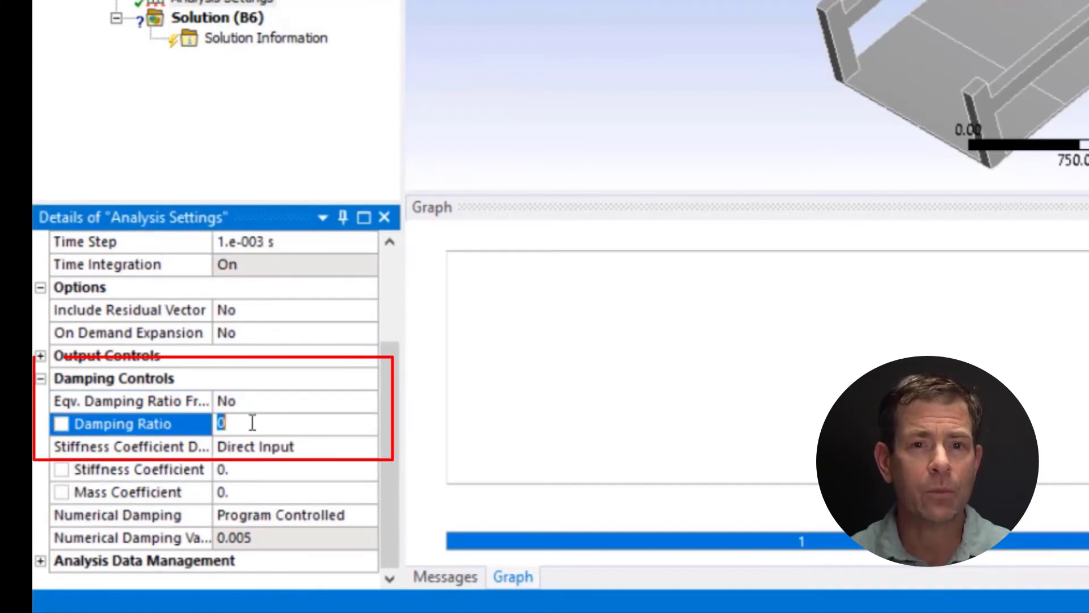
text(0.03)
key(Return)
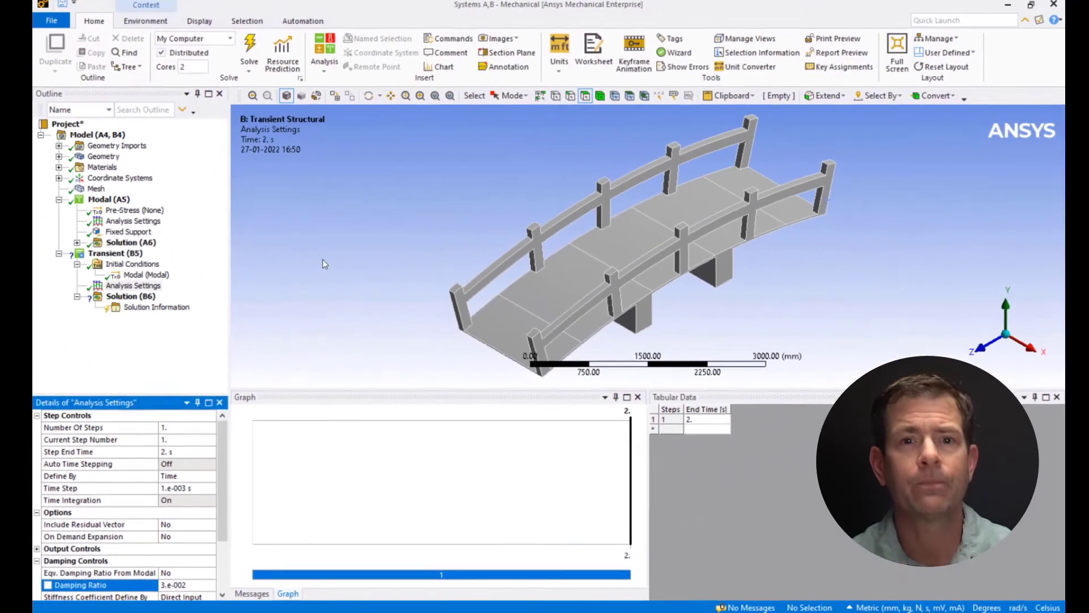
click(203, 252)
Add a Force load to Transient (B5), scoped to the deck face at the bridge's near end
right_click(126, 261)
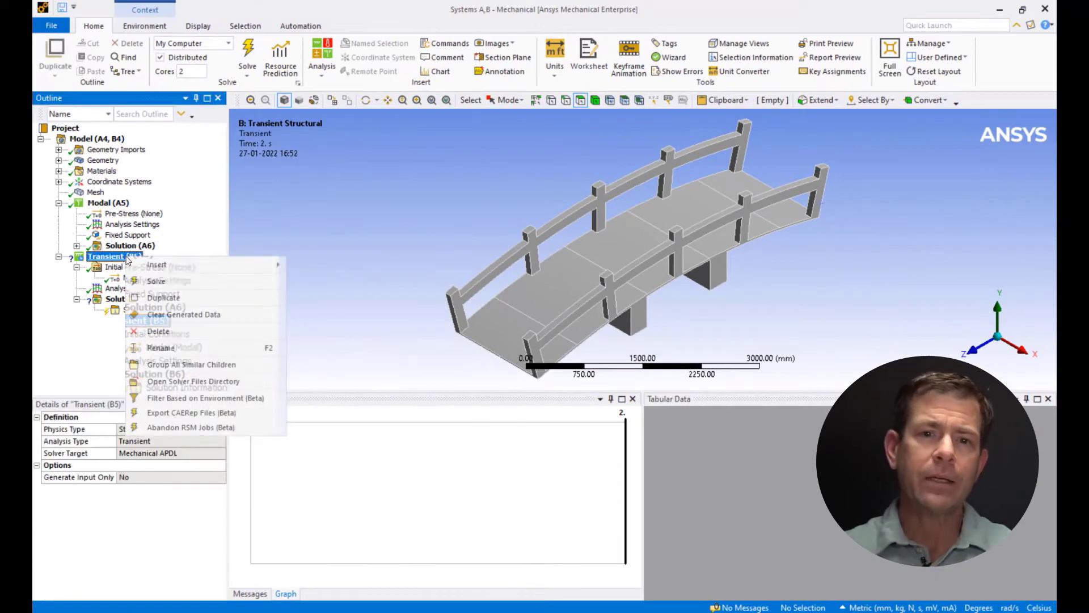
mouse_move(184, 266)
click(320, 326)
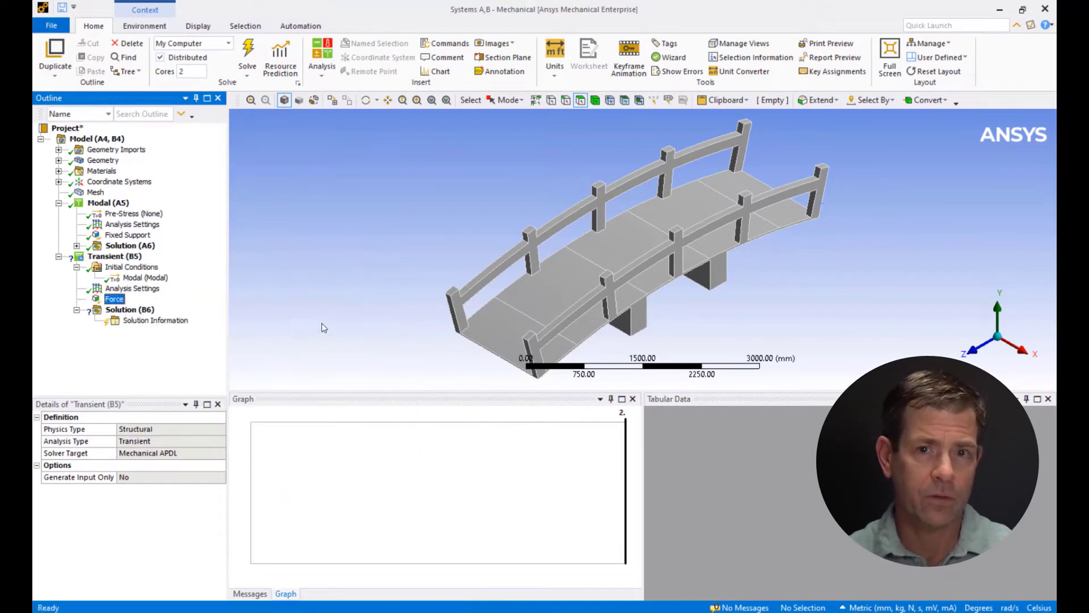
click(581, 100)
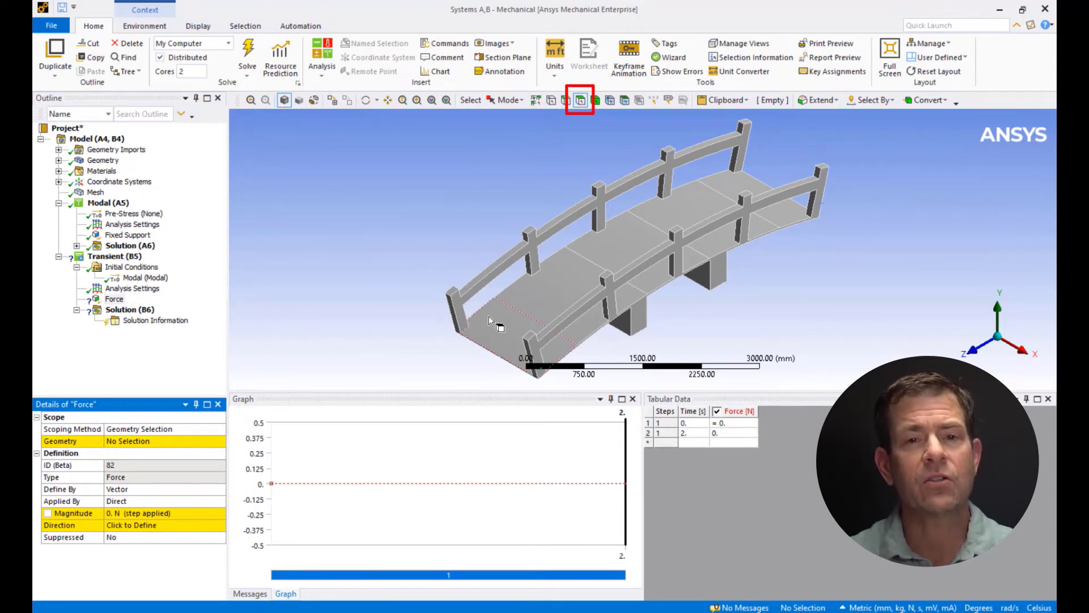
click(488, 316)
click(129, 442)
click(126, 443)
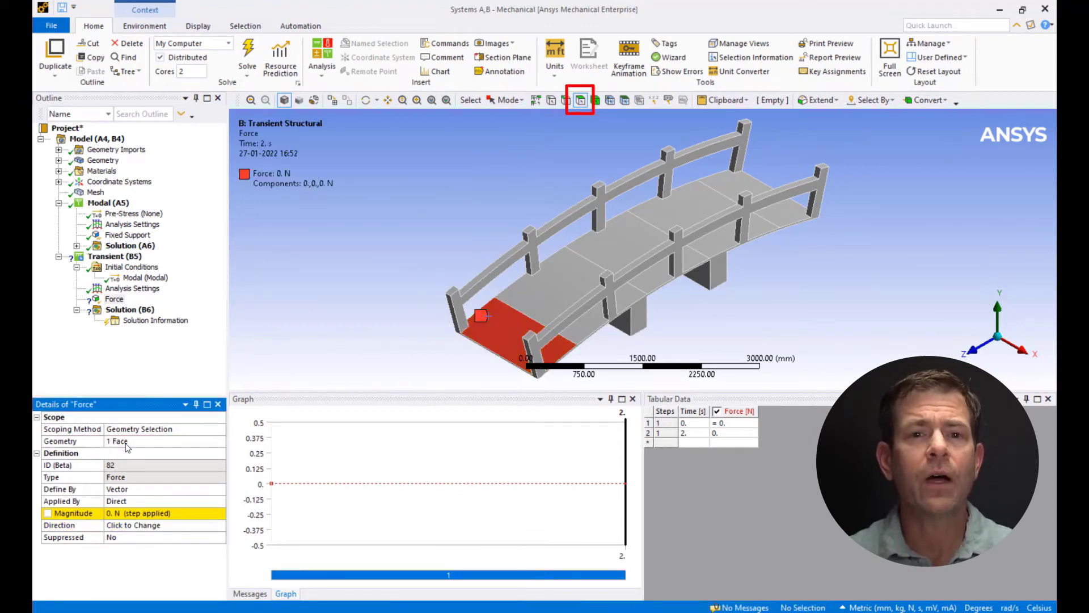
Define the force by components and add a 0.1 s row with -1000 N Y force
click(224, 491)
click(220, 489)
click(219, 501)
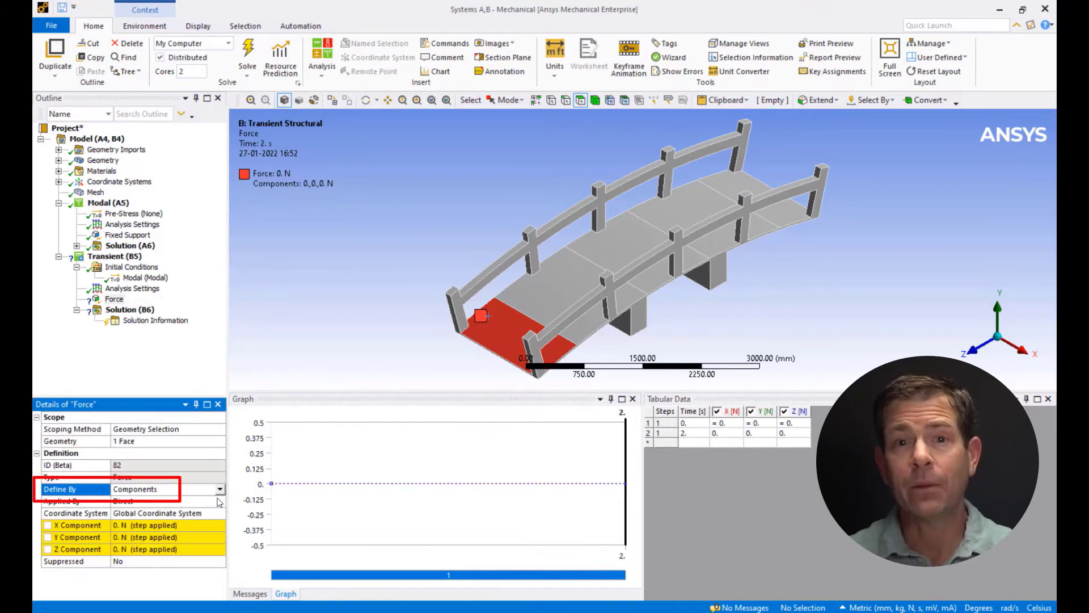
click(690, 442)
text(0)
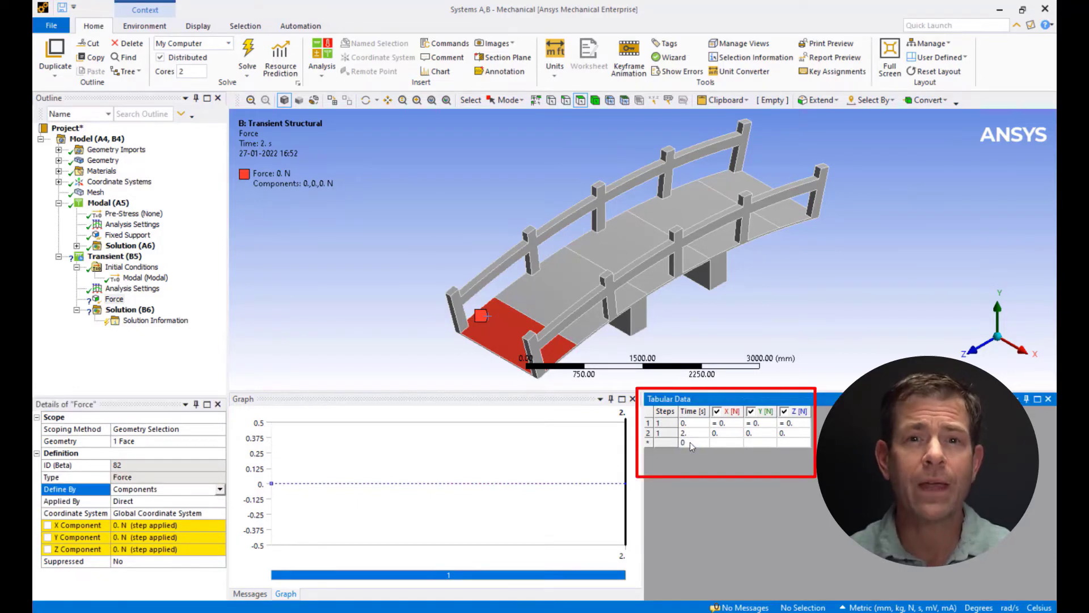
text(.1)
key(Return)
double_click(752, 435)
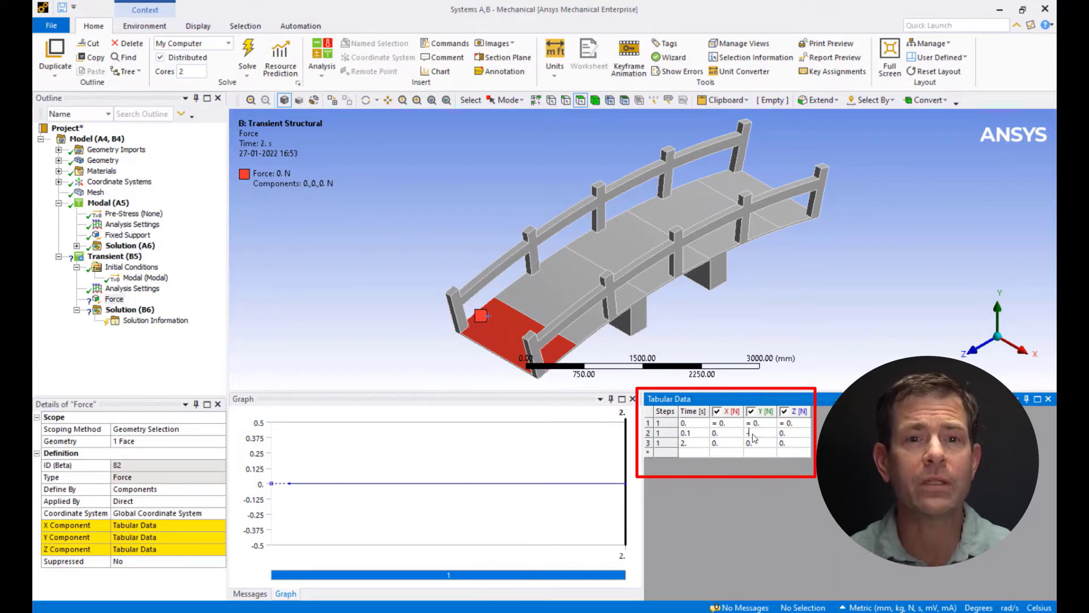
key(Tab)
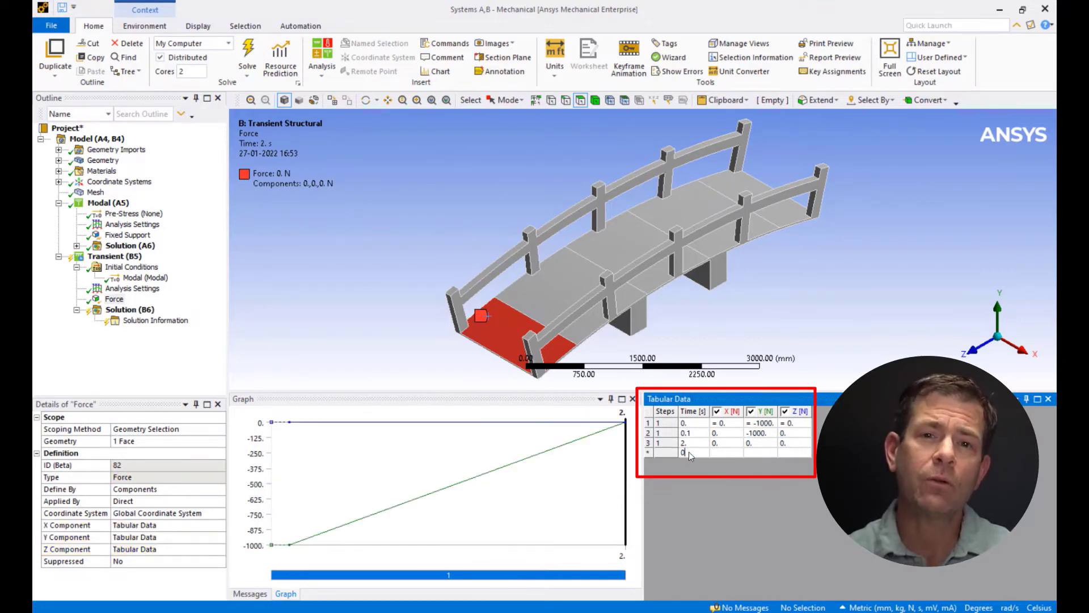
Add 0.05 s and 0.15 s time rows with zero Y force
click(689, 451)
text(0.05)
key(Tab)
click(686, 464)
text(0)
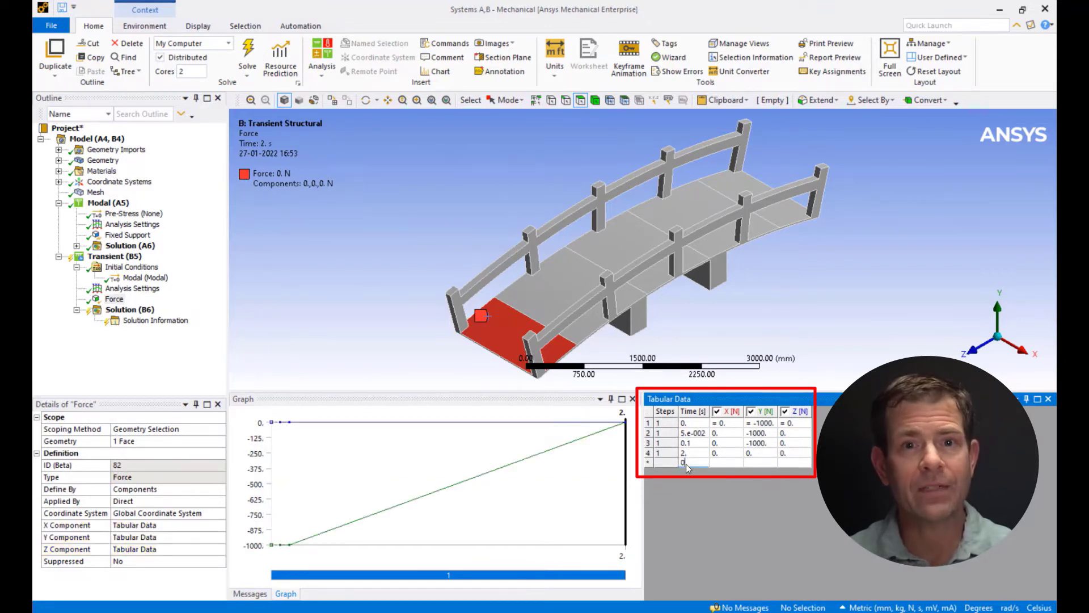
text(.15)
key(Tab)
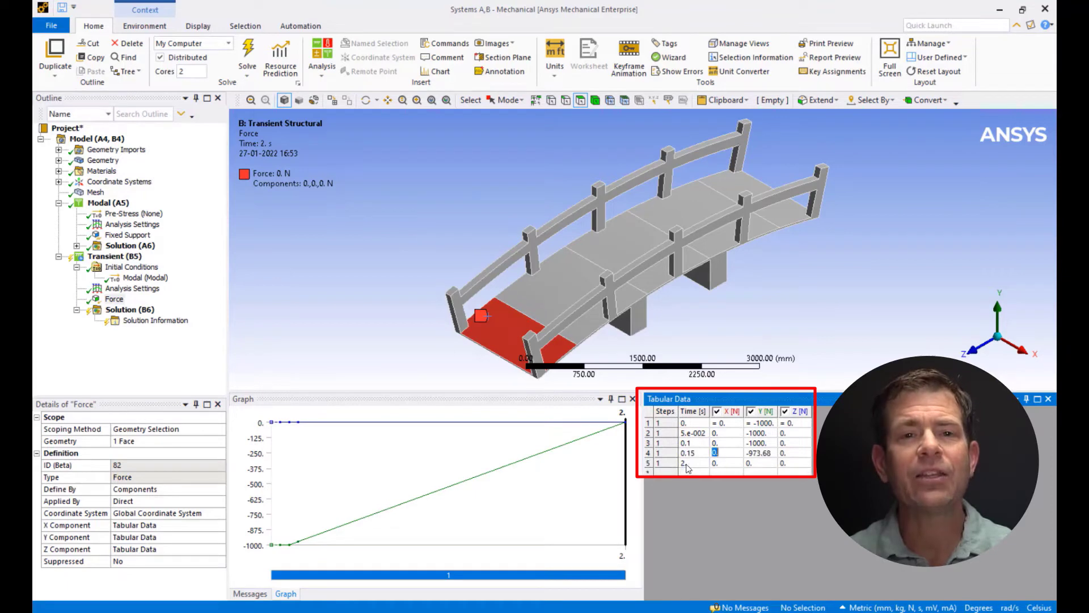
click(759, 435)
text(0)
click(758, 453)
text(0)
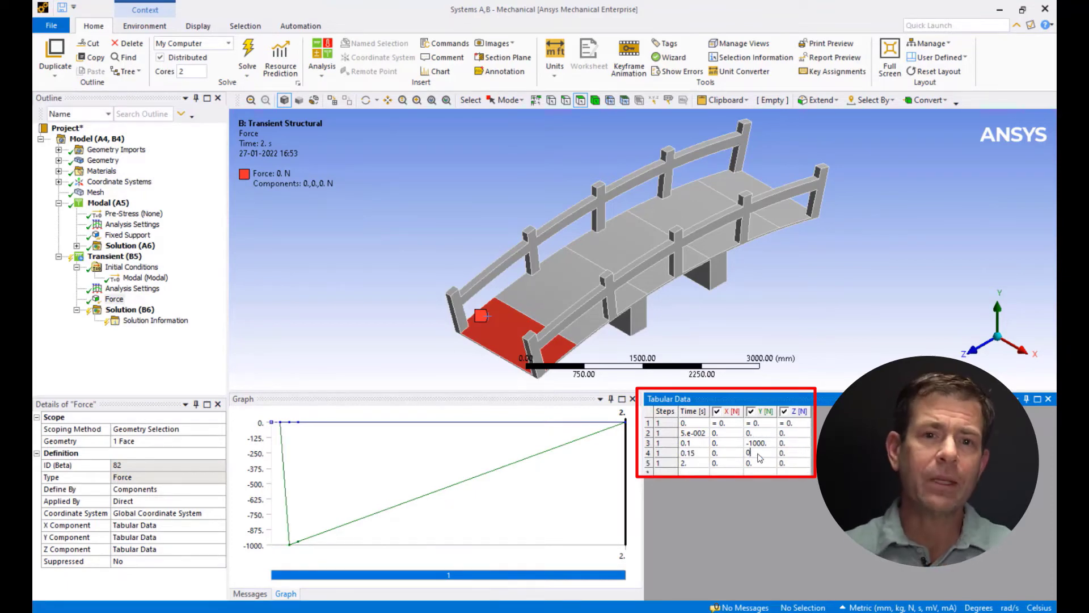
click(762, 464)
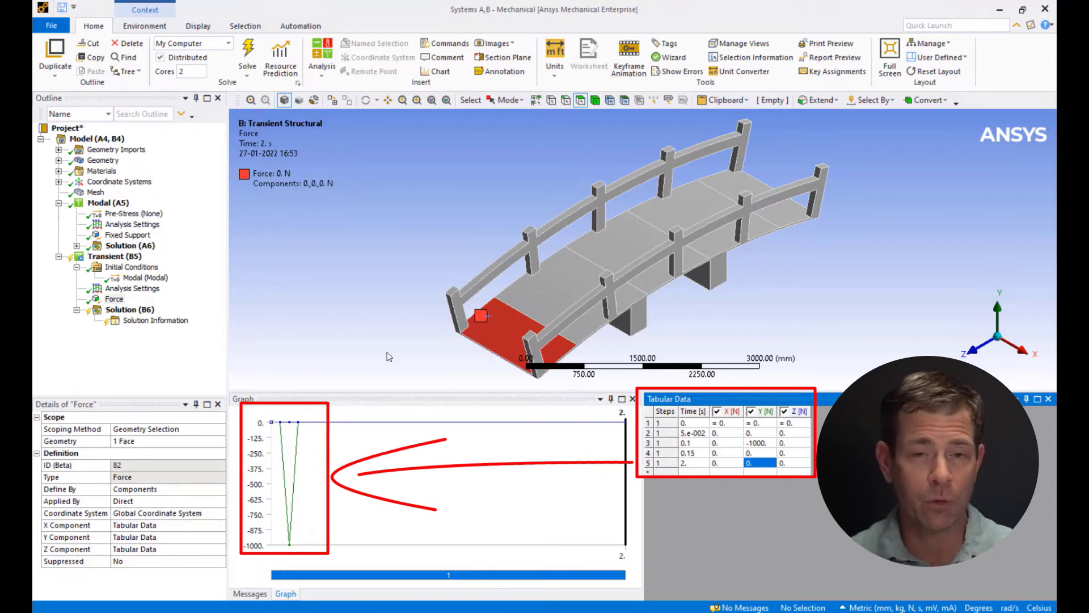
Duplicate the Force load four times to create Force 2 through Force 5
right_click(114, 299)
click(150, 357)
right_click(116, 310)
click(151, 369)
right_click(116, 309)
click(151, 368)
right_click(116, 309)
click(151, 368)
click(123, 309)
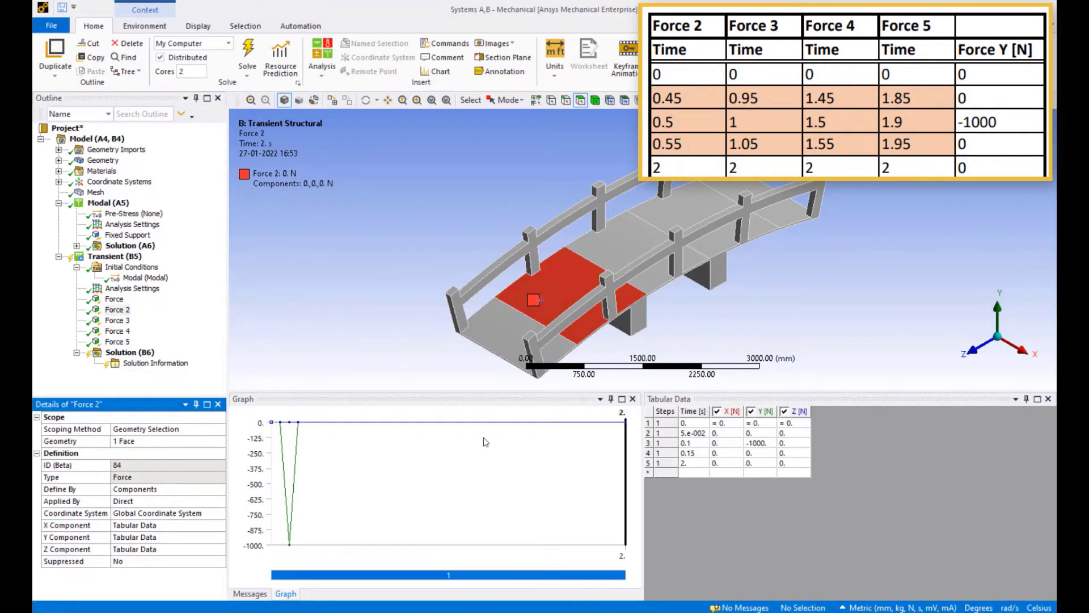
Retime Force 2's pulse to peak at 0.5 s with onset at 0.45 s
click(694, 443)
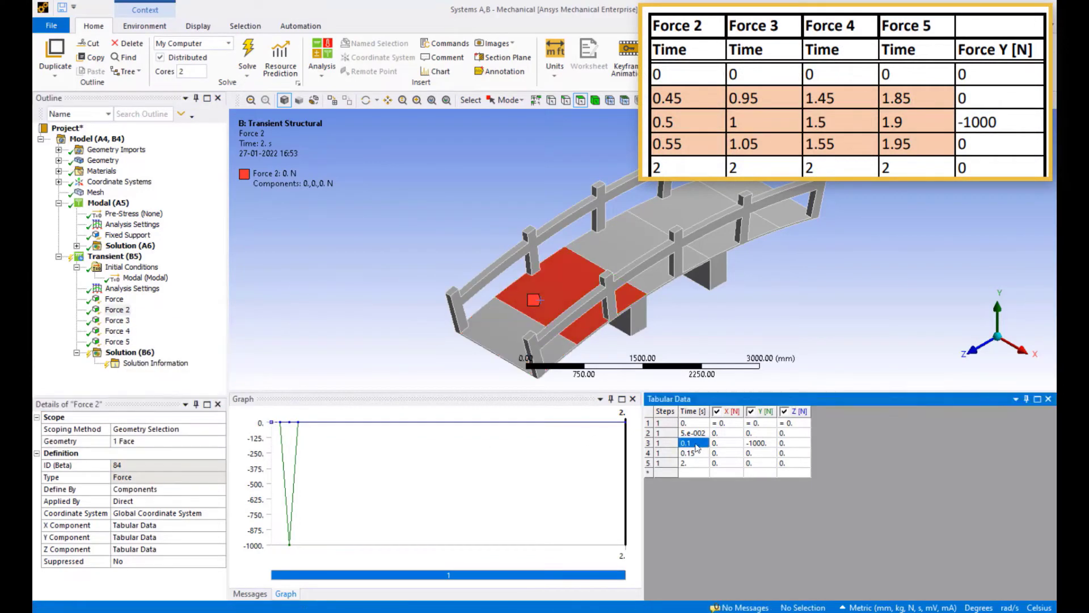
text(0.5)
key(Up)
text(0.45)
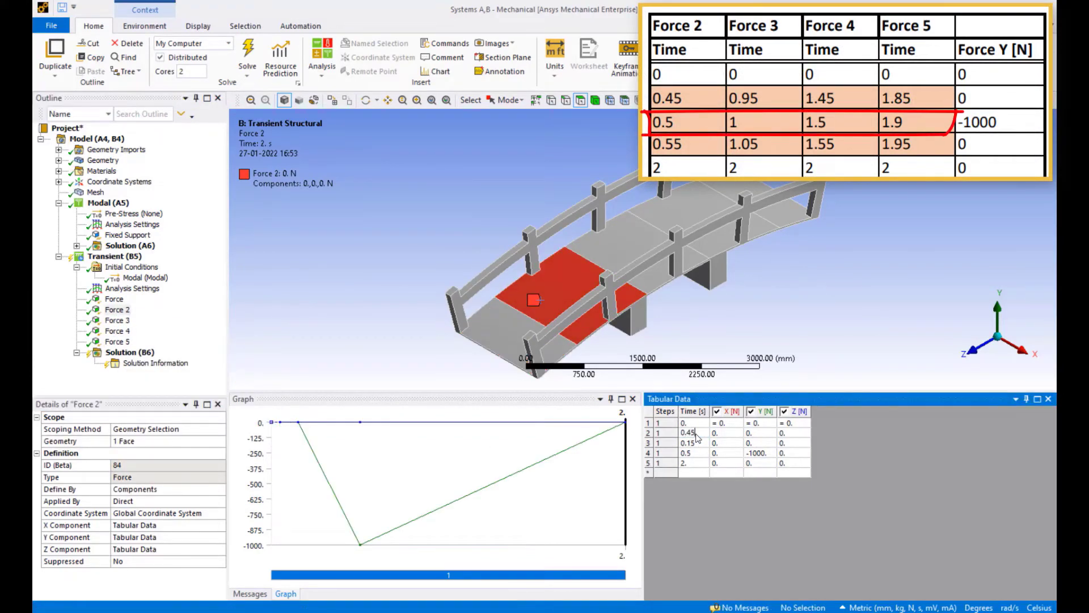
key(Tab)
Retime Force 3's pulse: onset 0.95 s, peak 1 s, release 1.05 s
click(117, 320)
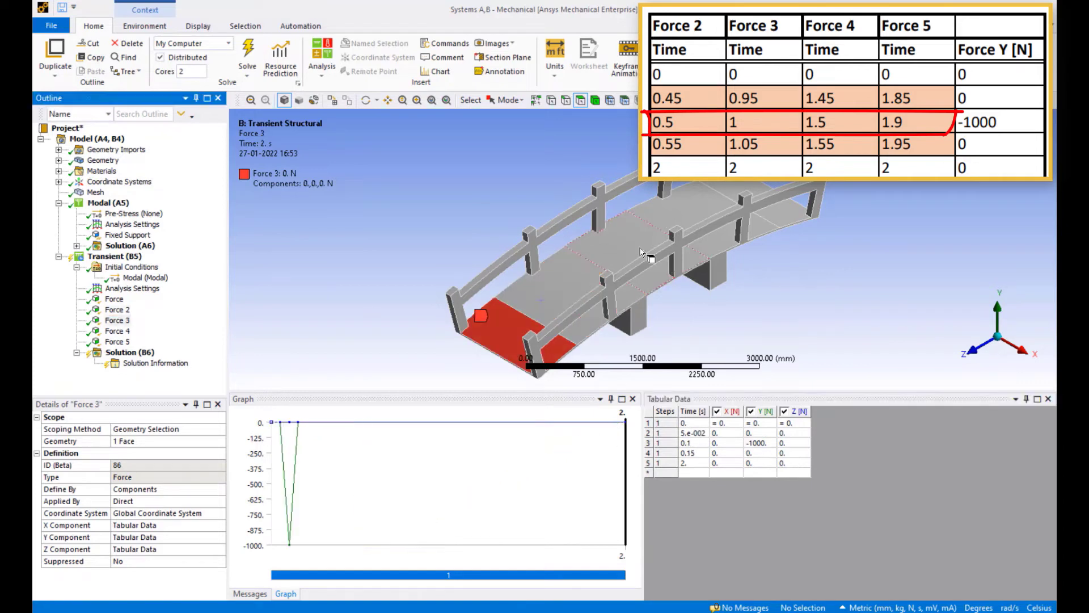
click(693, 443)
text(1)
key(Up)
text(0.95)
key(Tab)
click(693, 433)
text(1.05)
key(Tab)
Retime Force 4's pulse: onset 1.45 s, peak 1.5 s, release 1.55 s
click(118, 331)
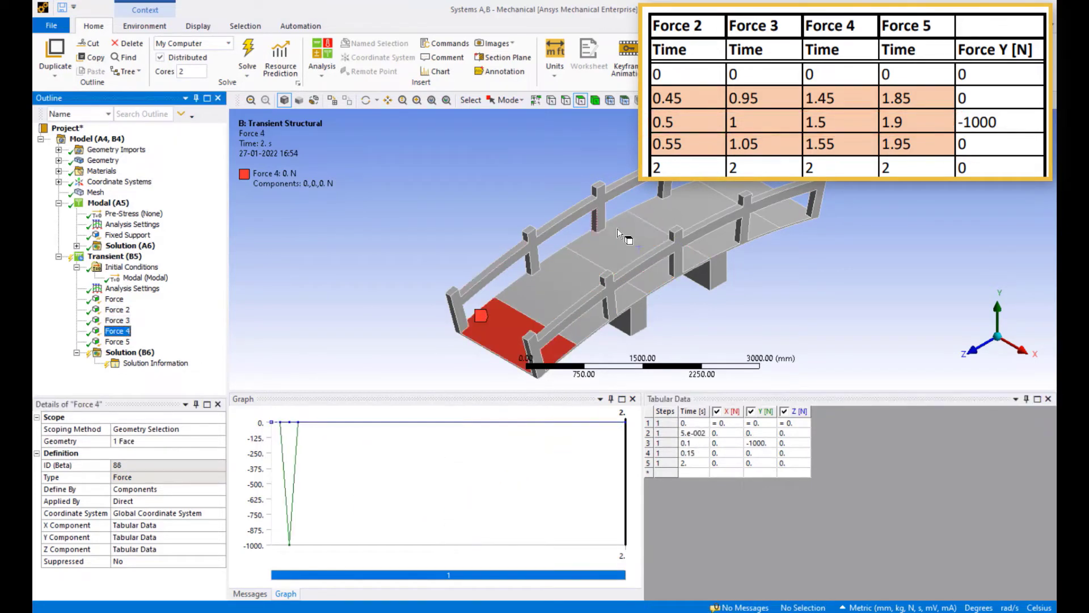
click(693, 443)
text(1.5)
key(Up)
text(1.45)
key(Tab)
click(700, 433)
text(1.55)
key(Tab)
Move Force 5 to the far-end deck panel, pulsing 1.85, 1.9, 1.95 s
click(118, 341)
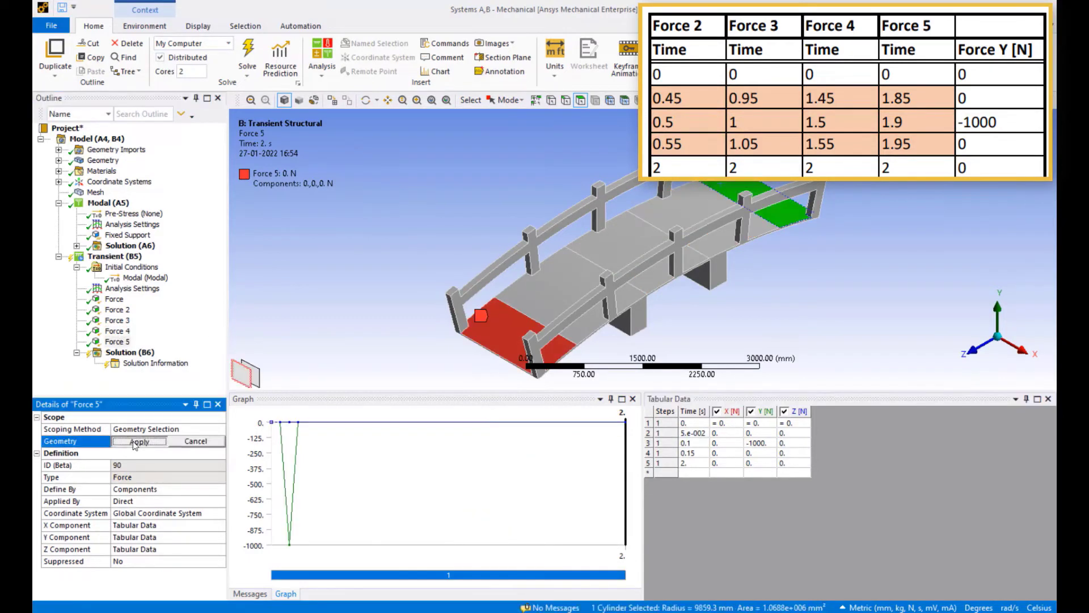
click(689, 445)
text(1.9)
key(Tab)
click(689, 436)
text(1.85)
key(Tab)
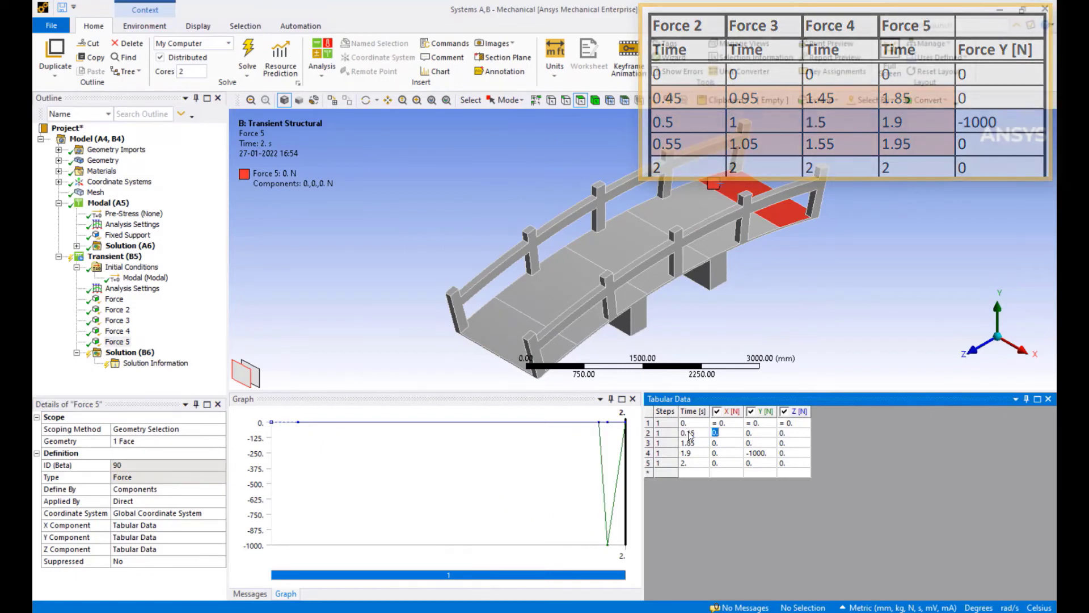
click(690, 433)
text(1.95)
key(Tab)
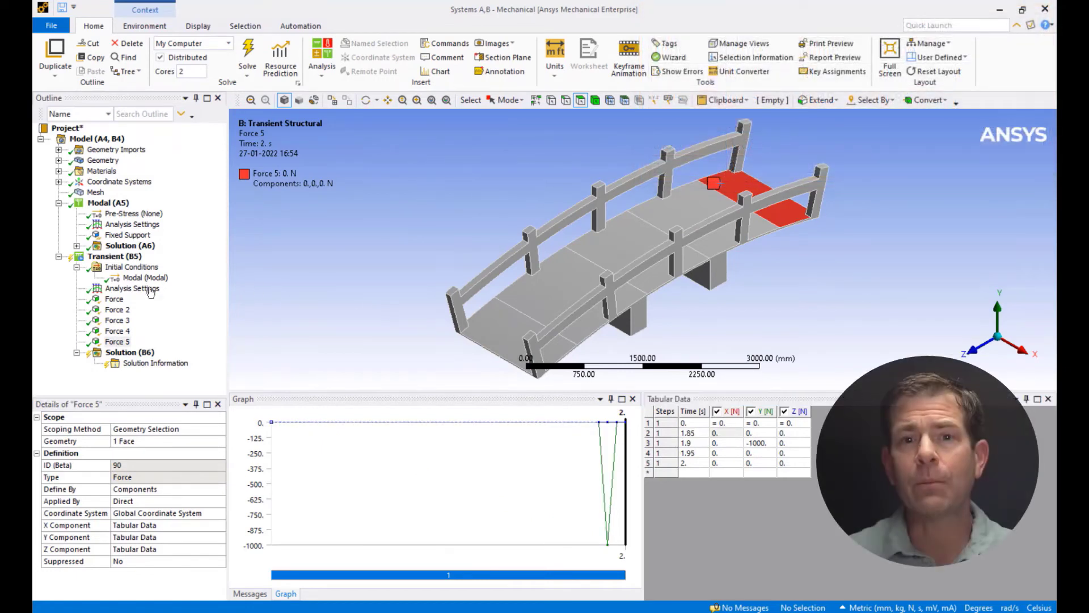
Review the timing and face of each of the five Force loads
click(120, 300)
click(122, 310)
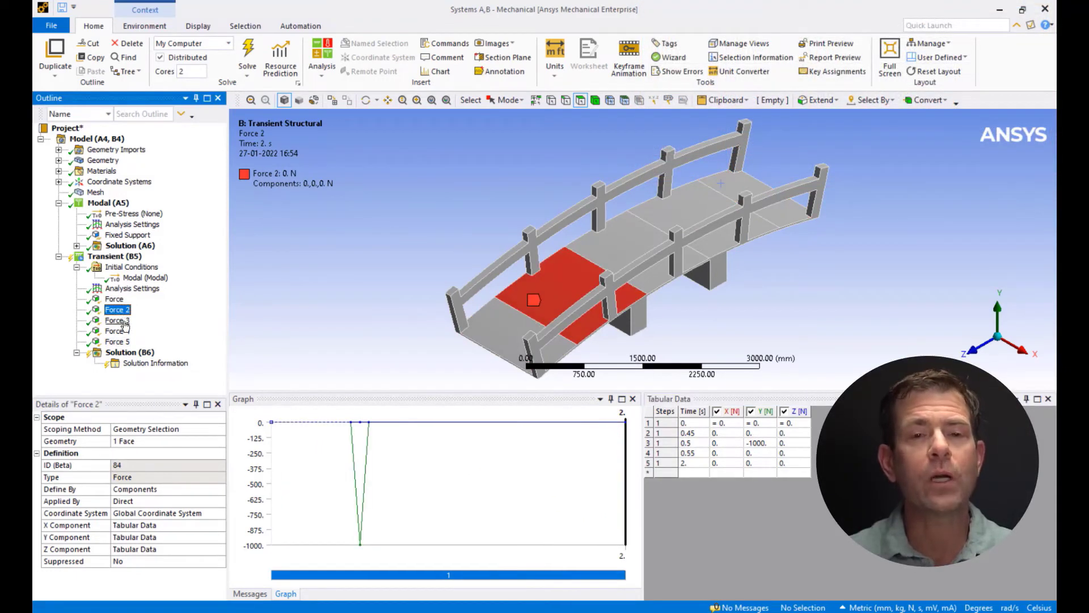
click(123, 321)
click(123, 332)
click(124, 342)
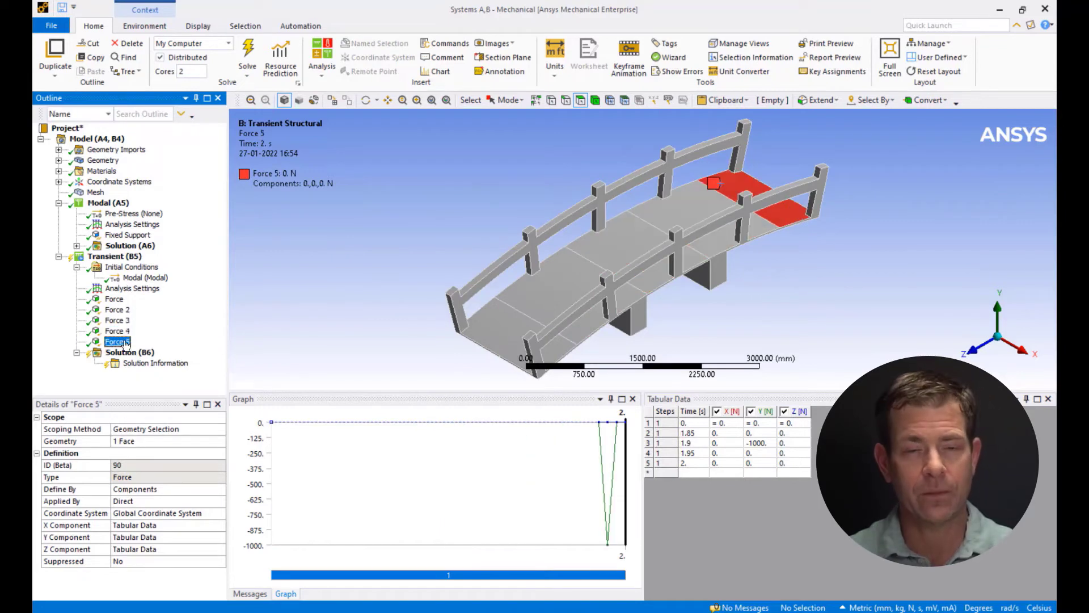
Solve the transient analysis and add a Total Deformation result
click(130, 353)
right_click(129, 353)
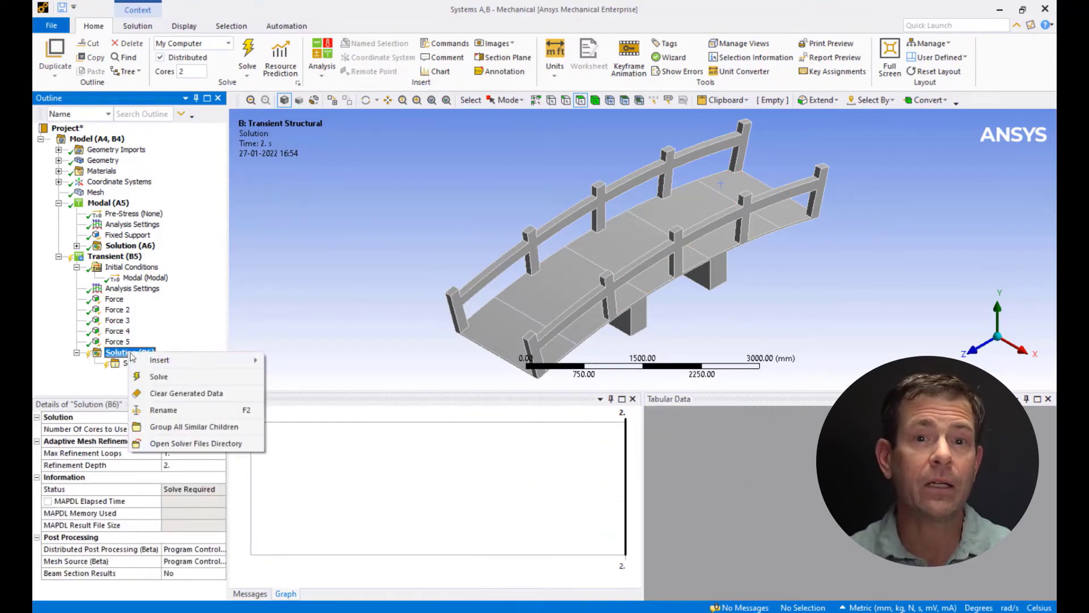
click(155, 379)
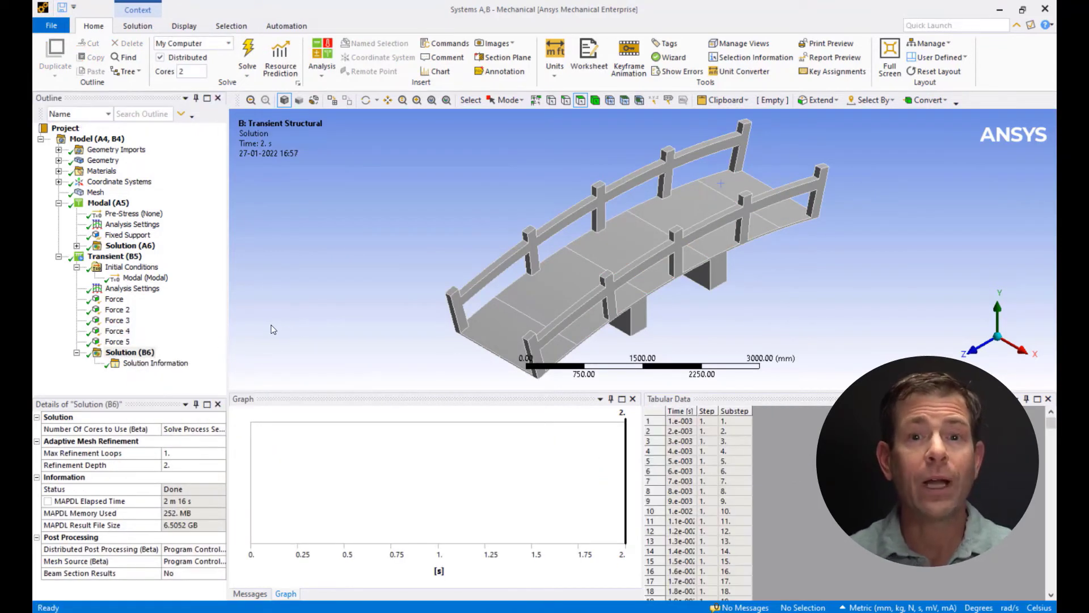
right_click(147, 354)
mouse_move(244, 361)
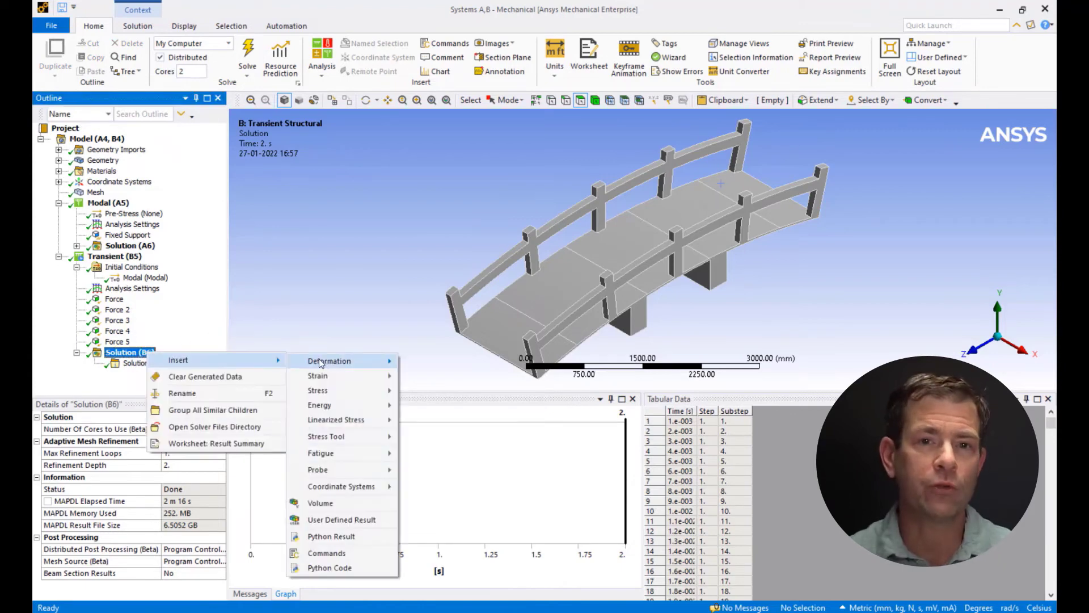
mouse_move(340, 362)
click(448, 363)
Add a Directional Deformation scoped to a near-end deck vertex, oriented along Y Axis
click(130, 353)
right_click(130, 353)
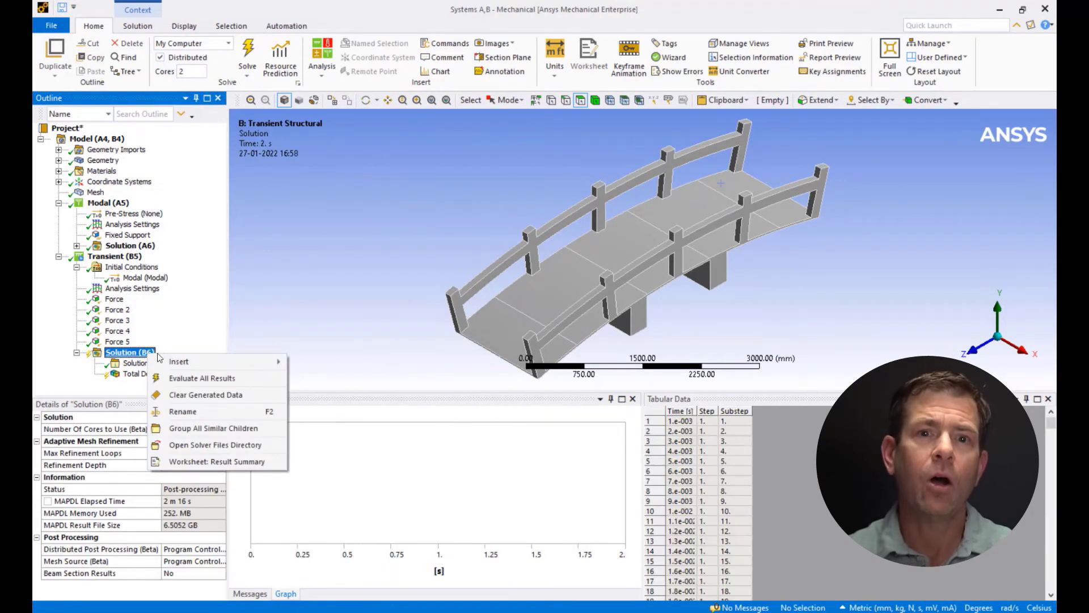
mouse_move(238, 362)
mouse_move(341, 363)
click(438, 378)
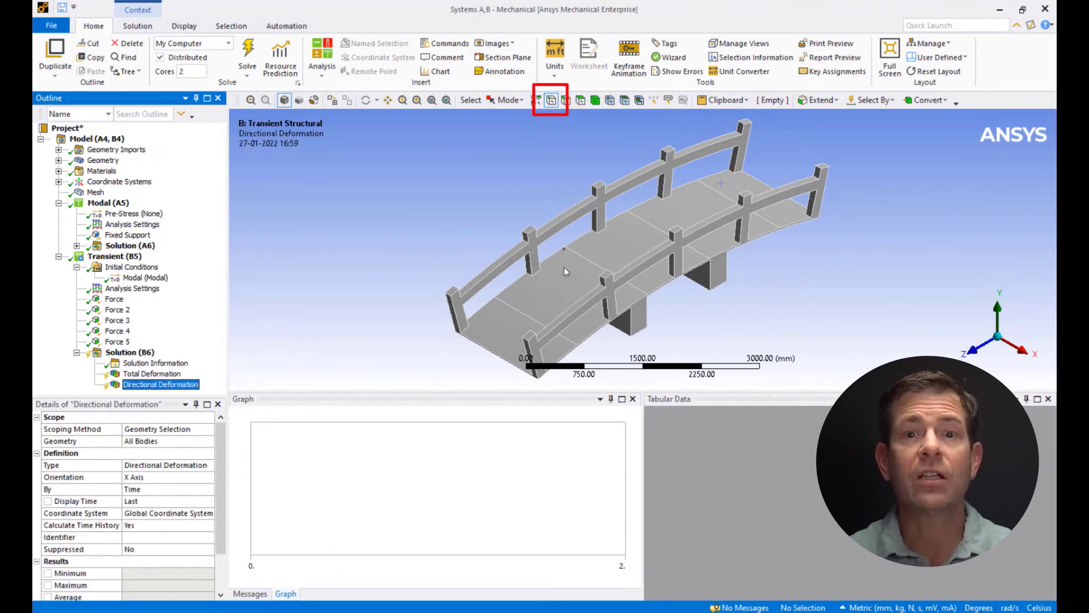
click(578, 344)
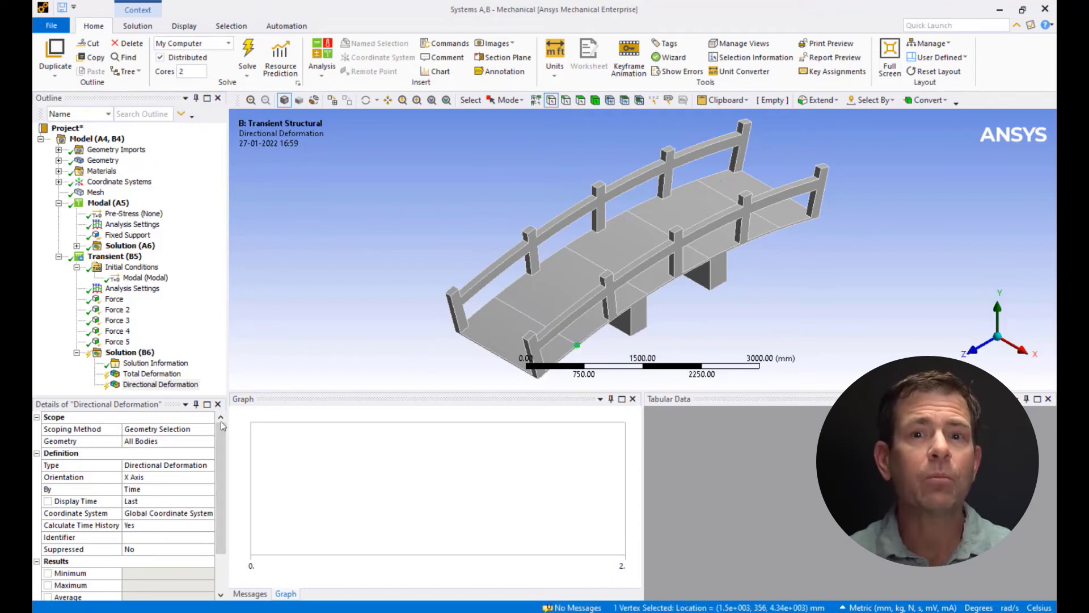
click(163, 442)
click(147, 442)
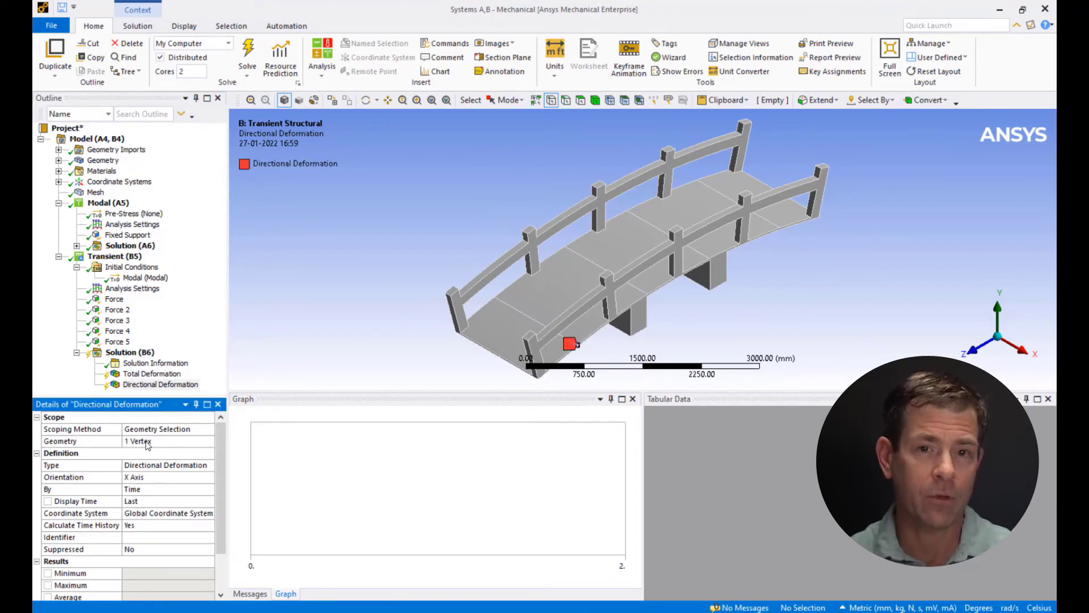
click(170, 477)
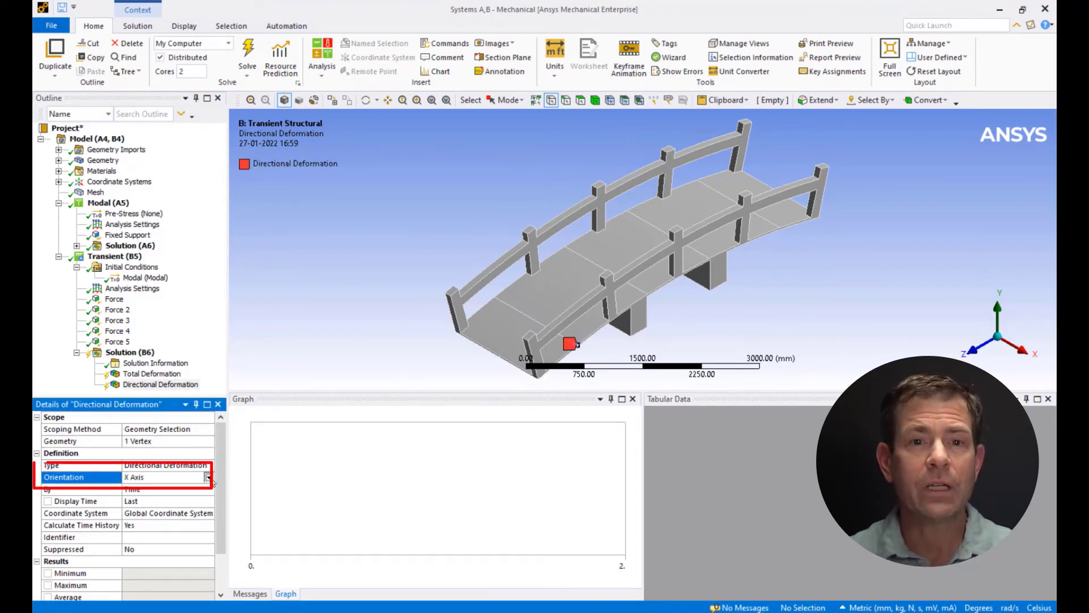
click(209, 477)
click(194, 499)
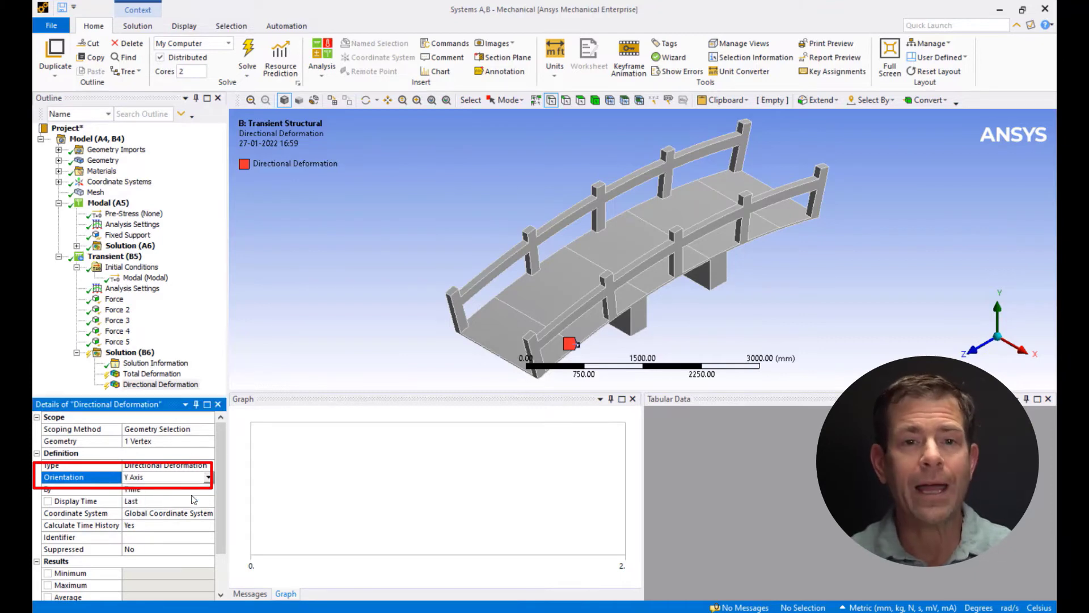
Add a Directional Acceleration result on a deck-edge vertex, oriented along the Y Axis
right_click(129, 352)
mouse_move(187, 363)
mouse_move(356, 370)
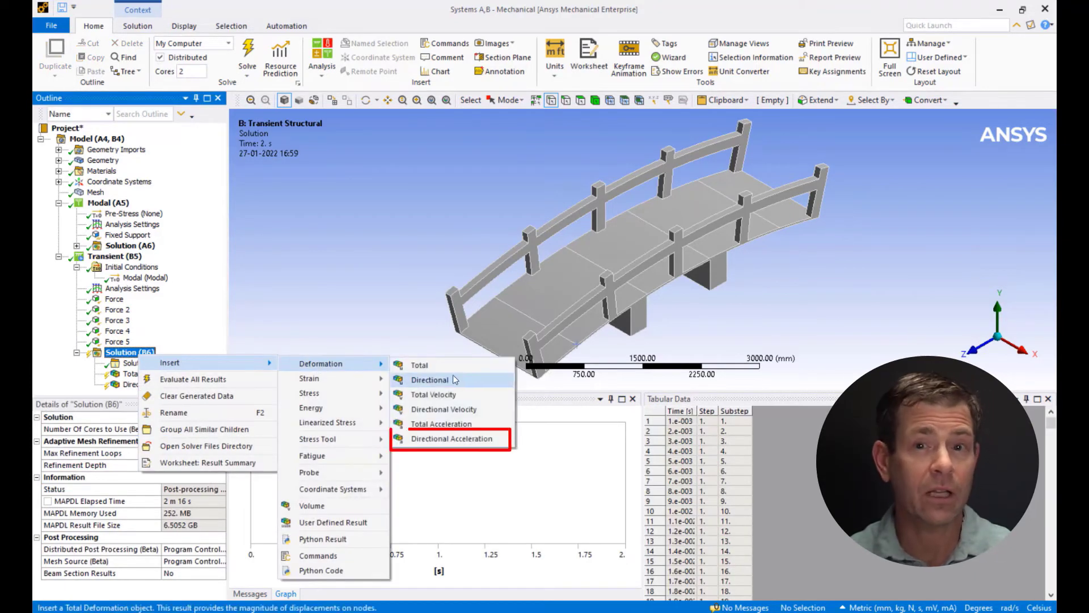
click(457, 439)
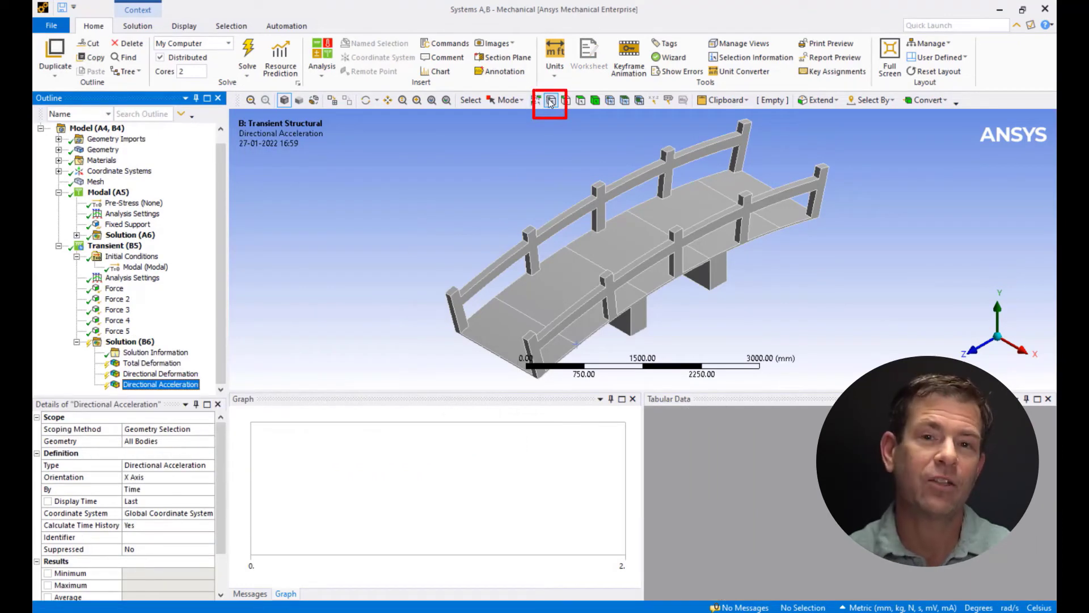
click(578, 345)
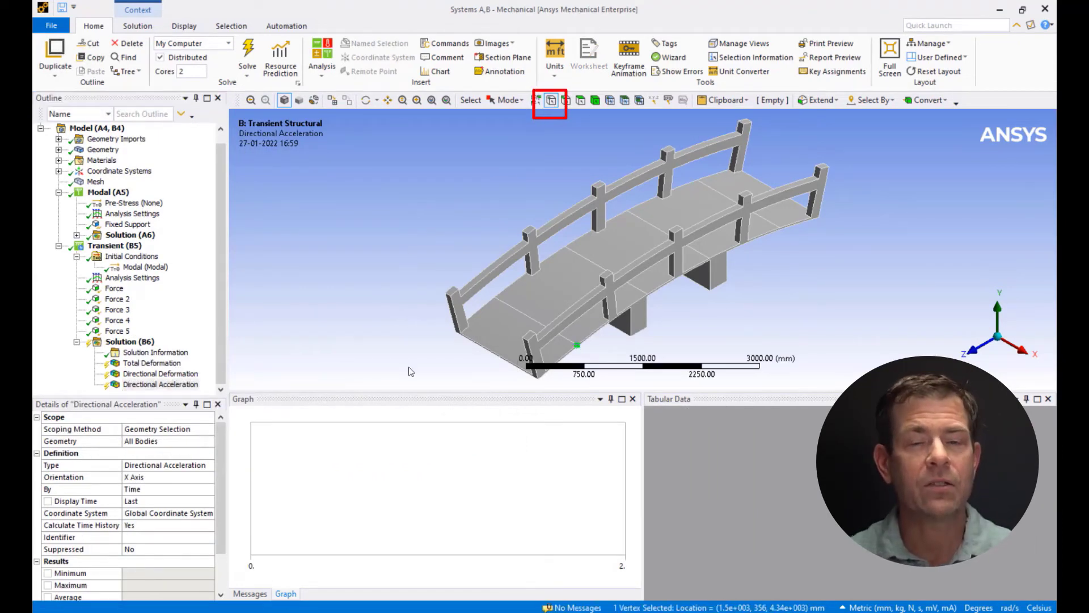
click(146, 443)
click(141, 442)
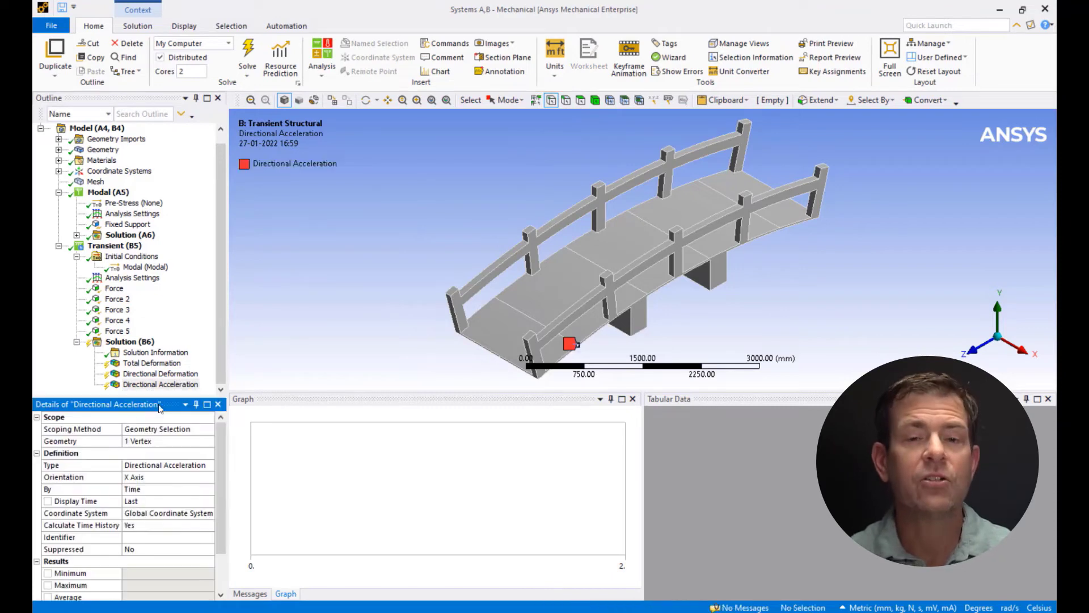
click(171, 476)
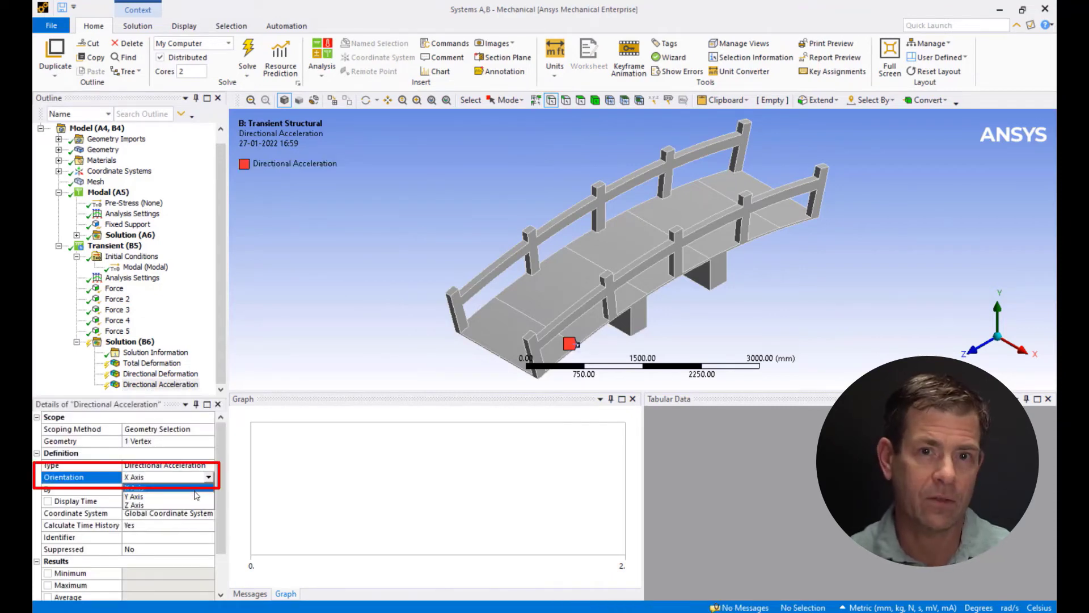
click(194, 501)
Evaluate all results and display Total Deformation with a 2000 deformation scale factor
right_click(129, 341)
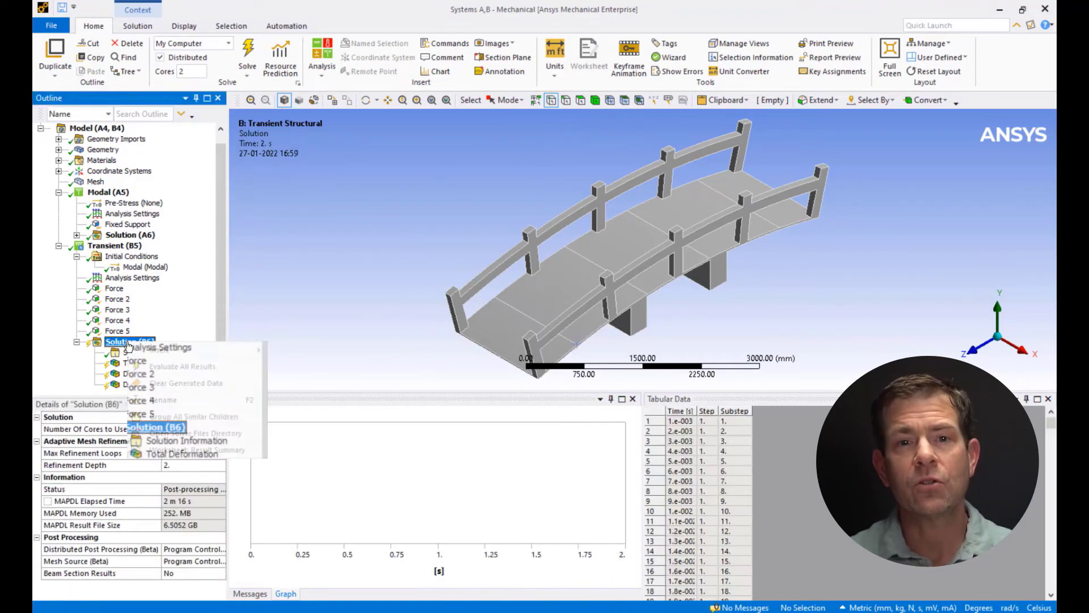
key(Escape)
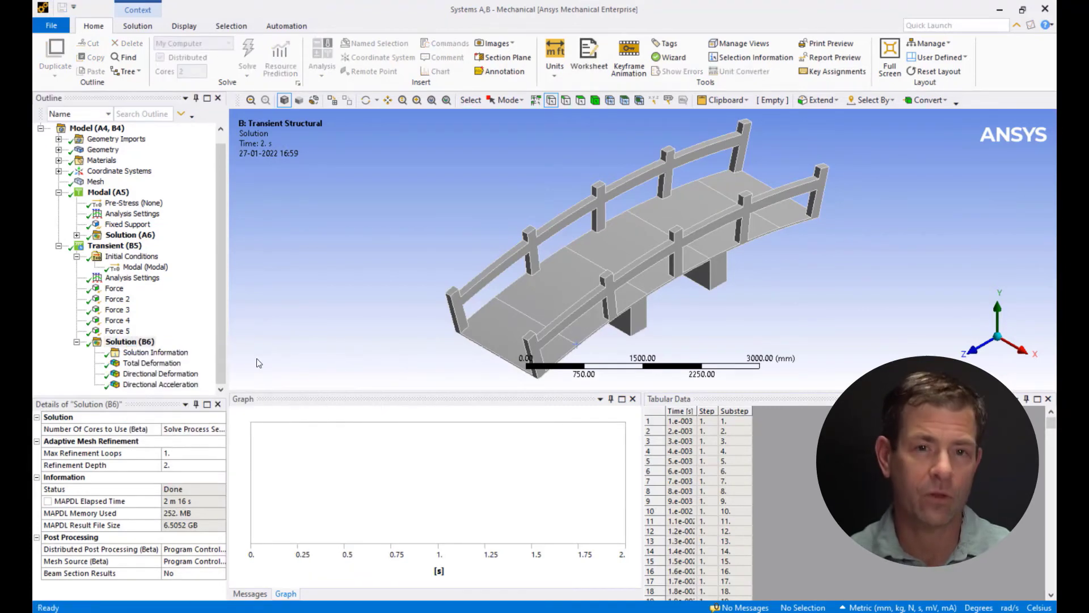
click(165, 364)
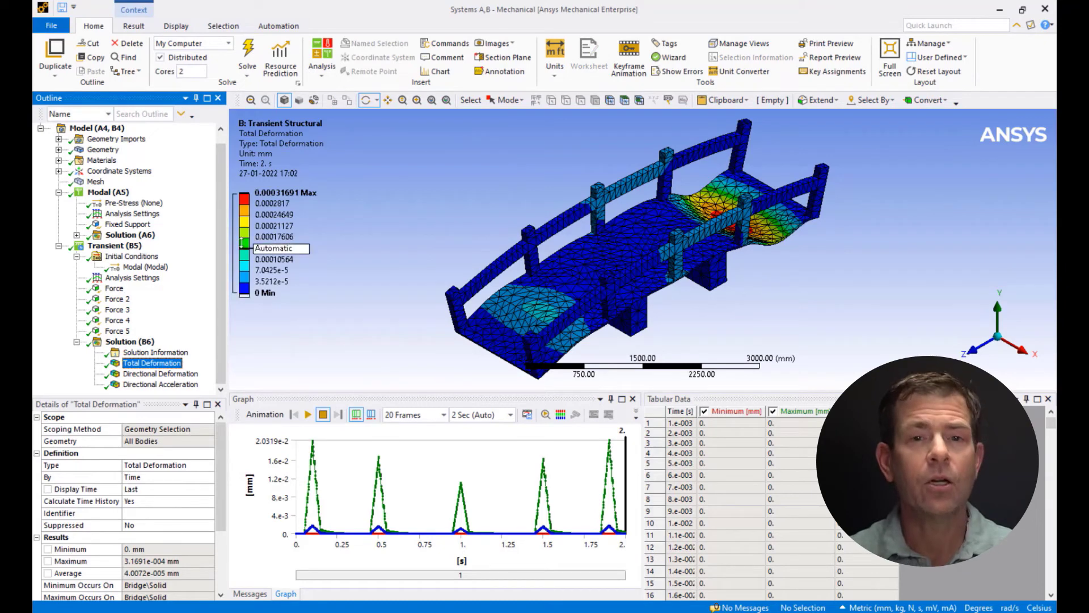
click(134, 26)
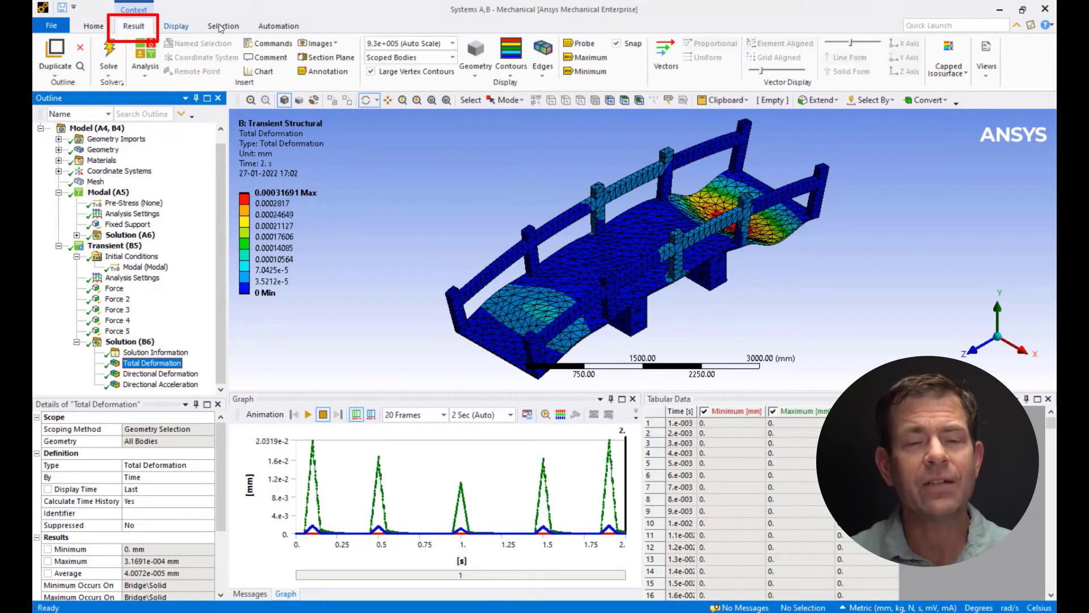
click(412, 44)
text(200)
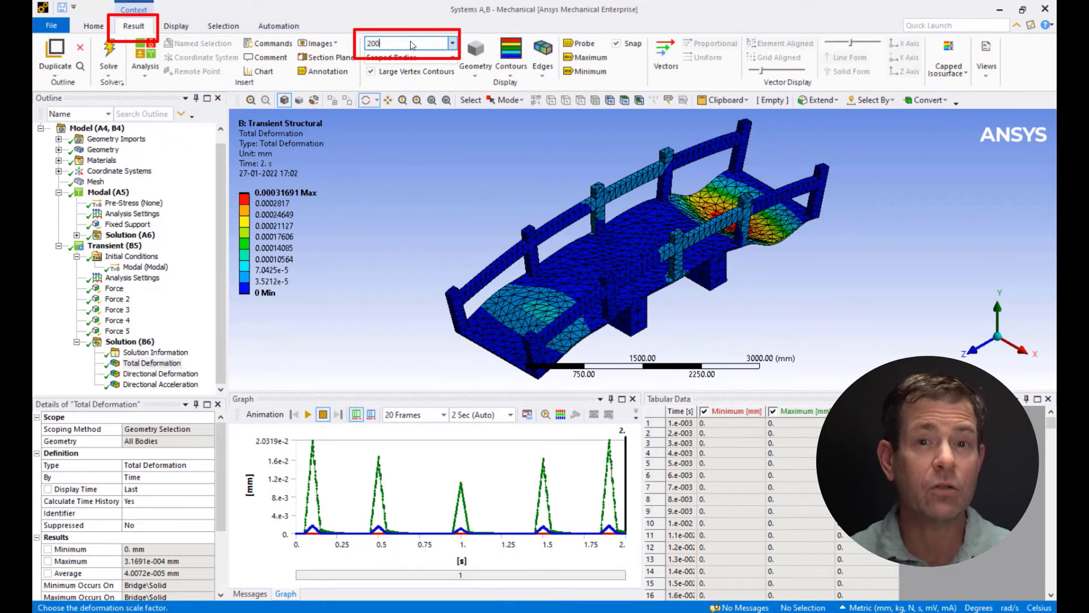
text(0)
key(Return)
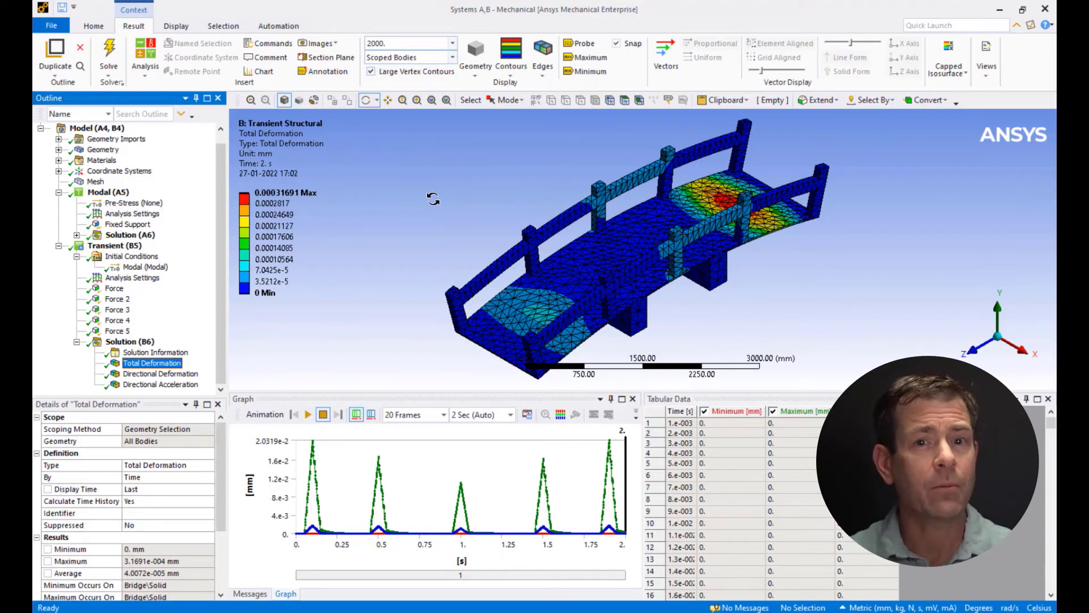
Set animation to 40 frames and animate Total Deformation over the first peak, zoomed on the bridge end
click(443, 415)
click(434, 469)
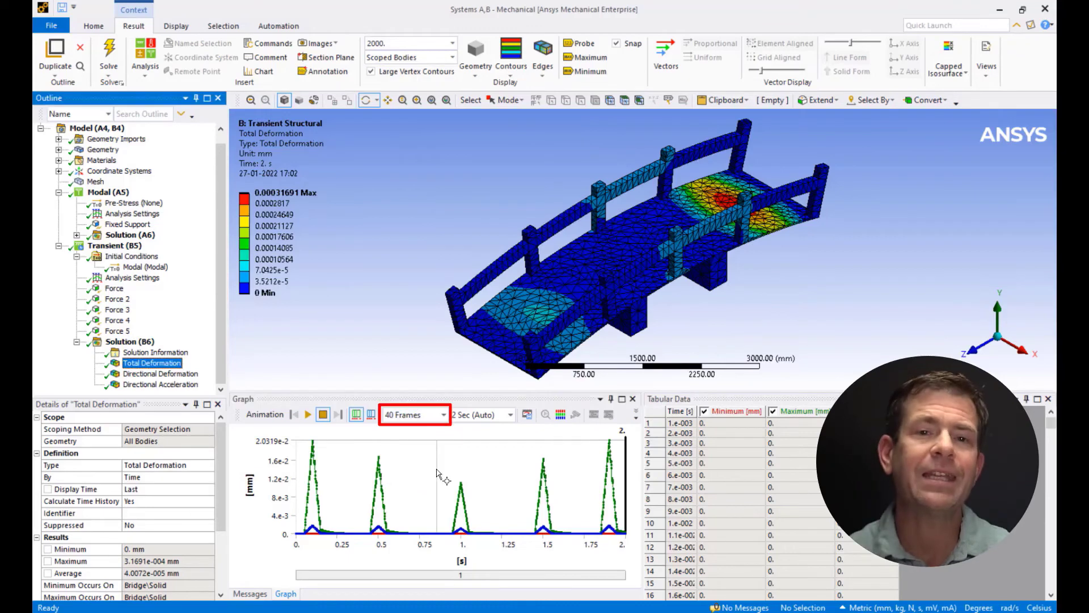
click(307, 416)
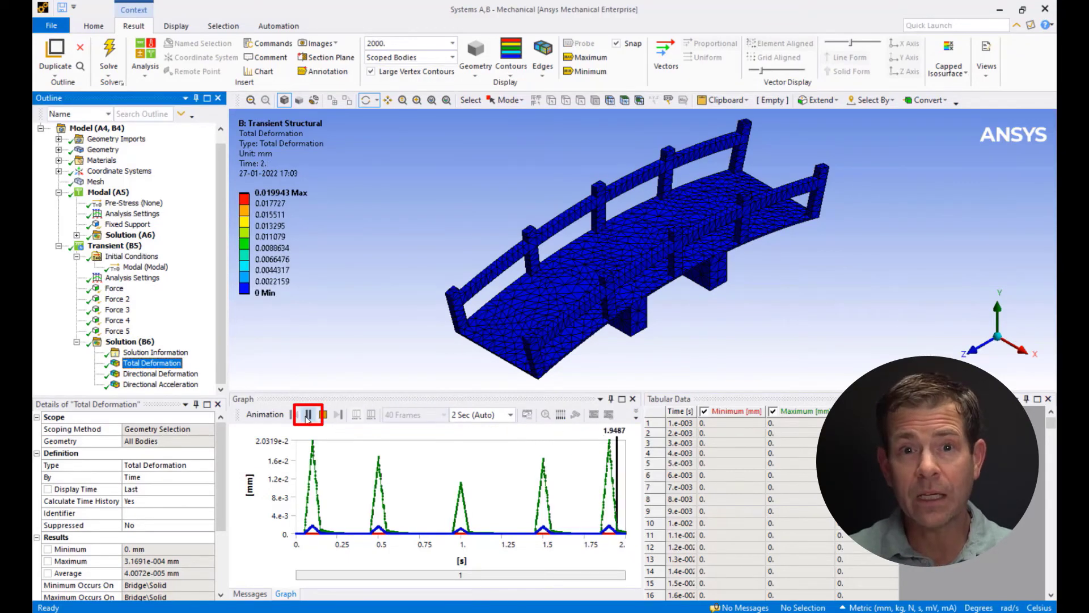
click(307, 415)
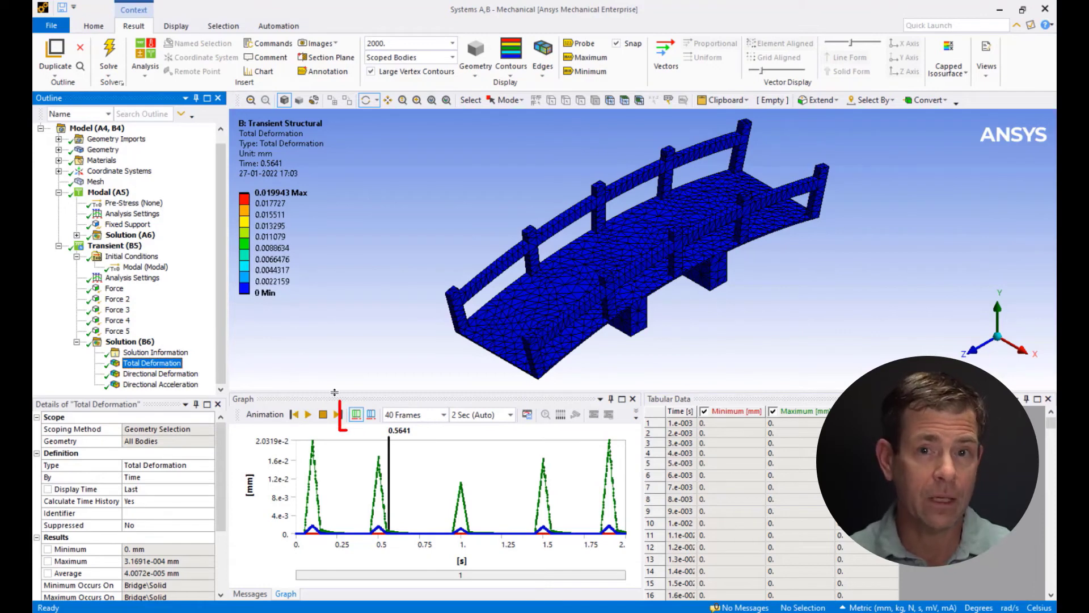
click(356, 415)
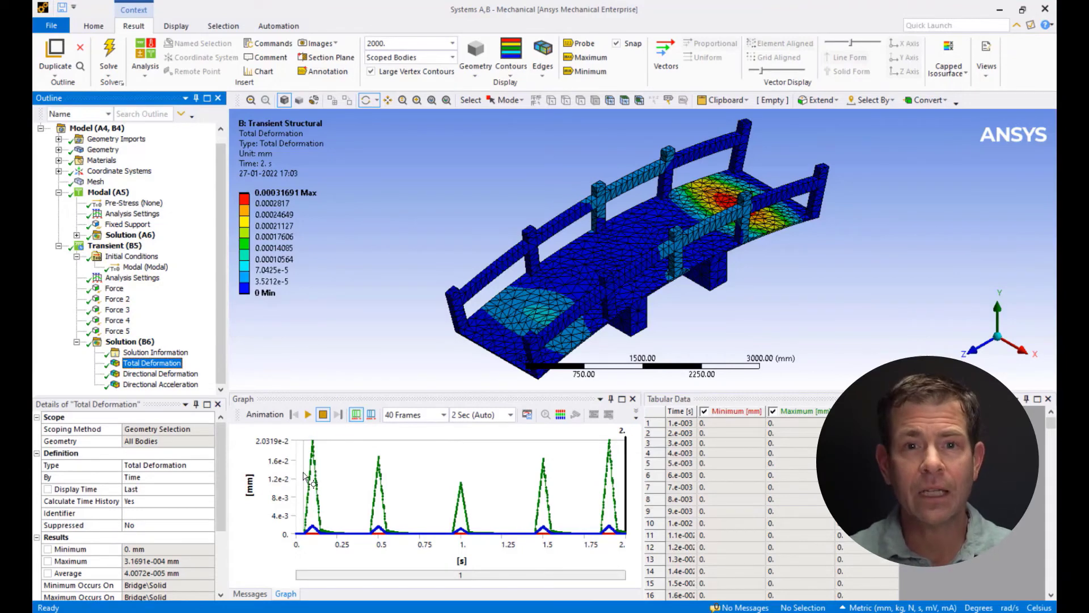
drag(304, 477, 327, 478)
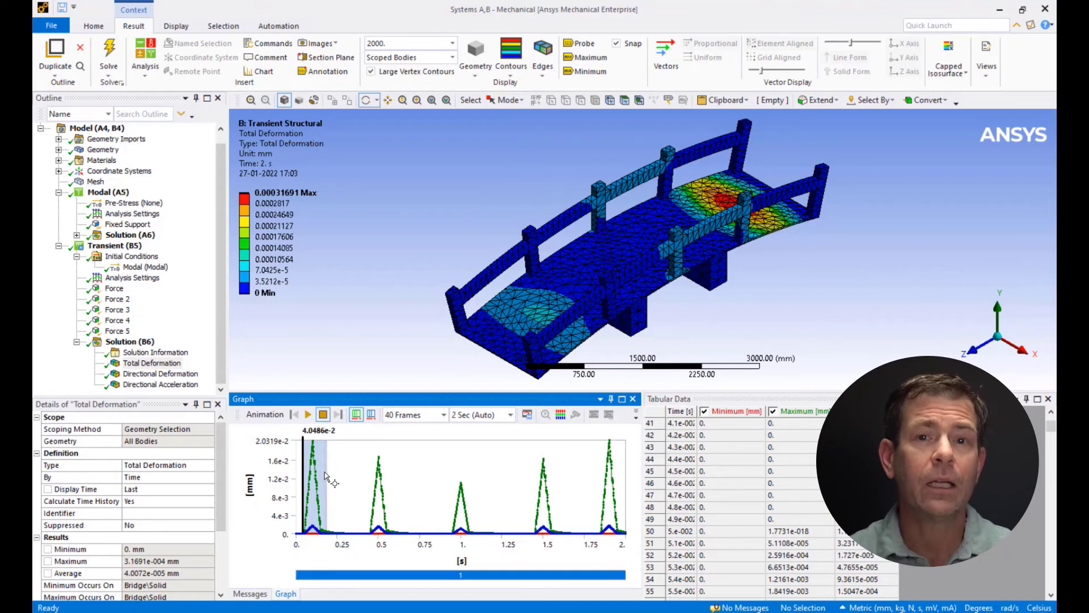
click(306, 417)
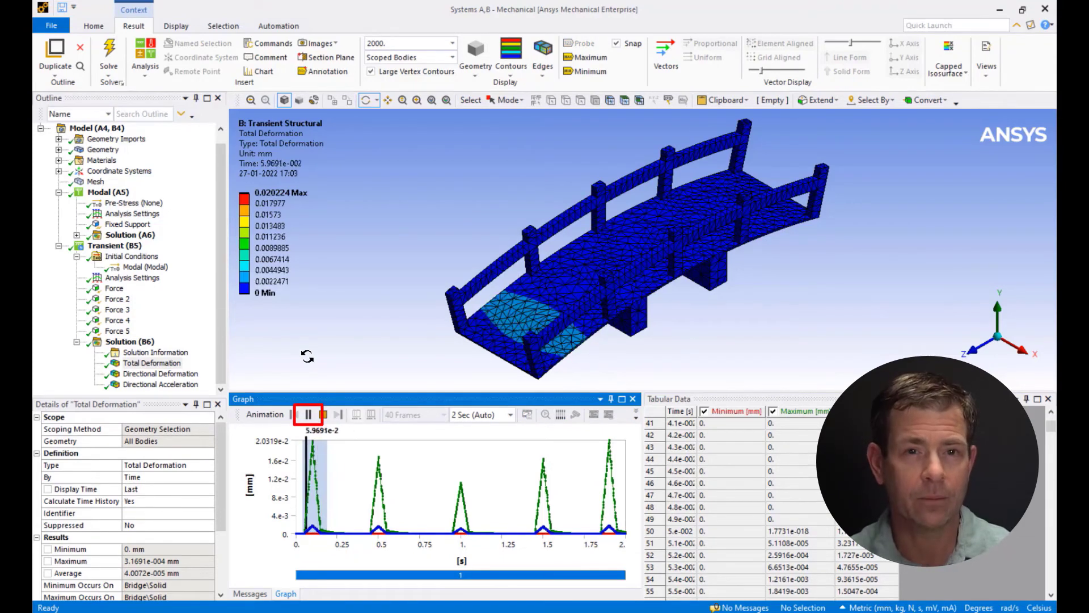
right_drag(425, 255, 560, 330)
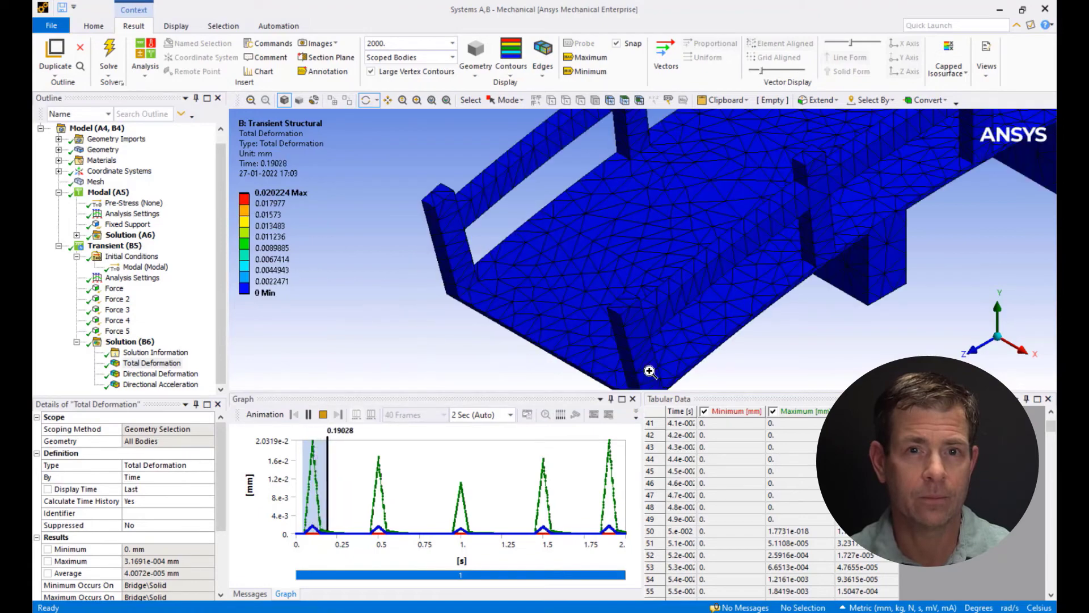
Stop the animation and zoom the Directional Deformation graph to the first dip, about 0.037–0.185 s
click(308, 414)
click(185, 375)
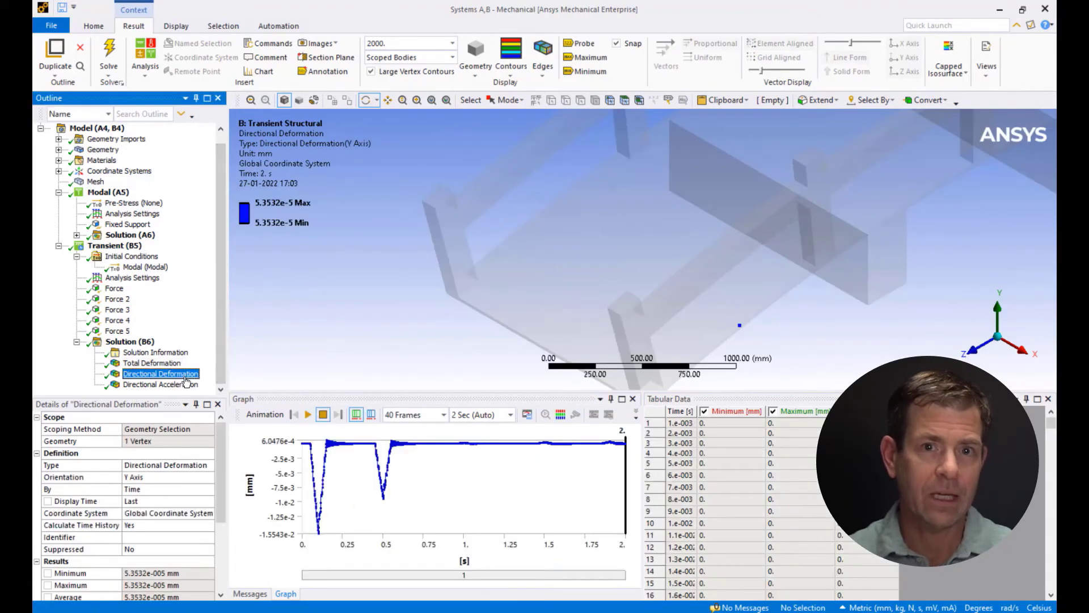
mouse_move(306, 451)
mouse_down()
mouse_move(344, 466)
mouse_move(327, 461)
mouse_up()
right_click(328, 461)
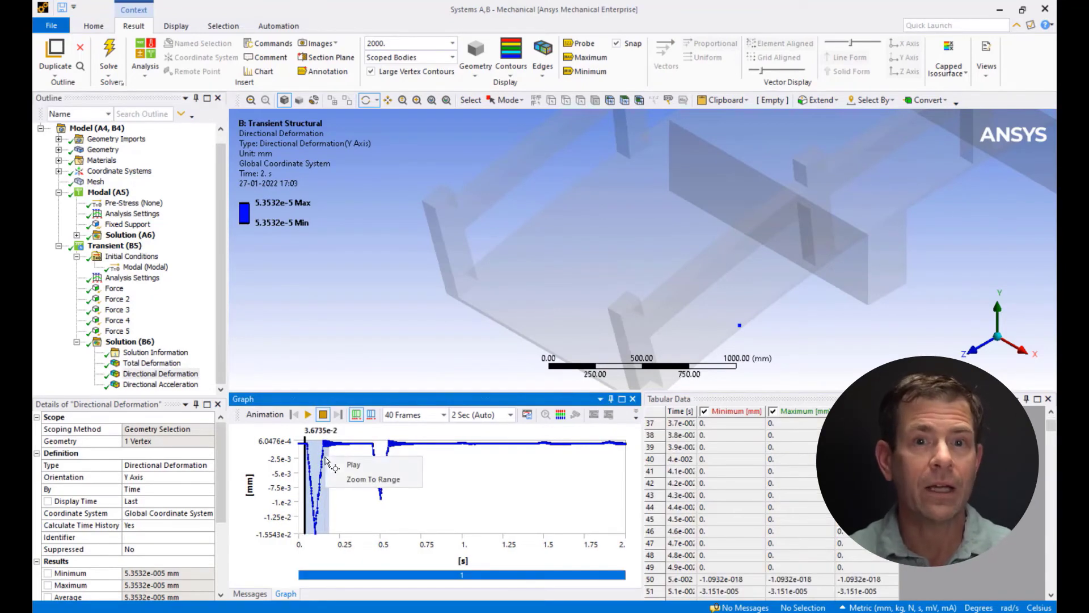
click(357, 481)
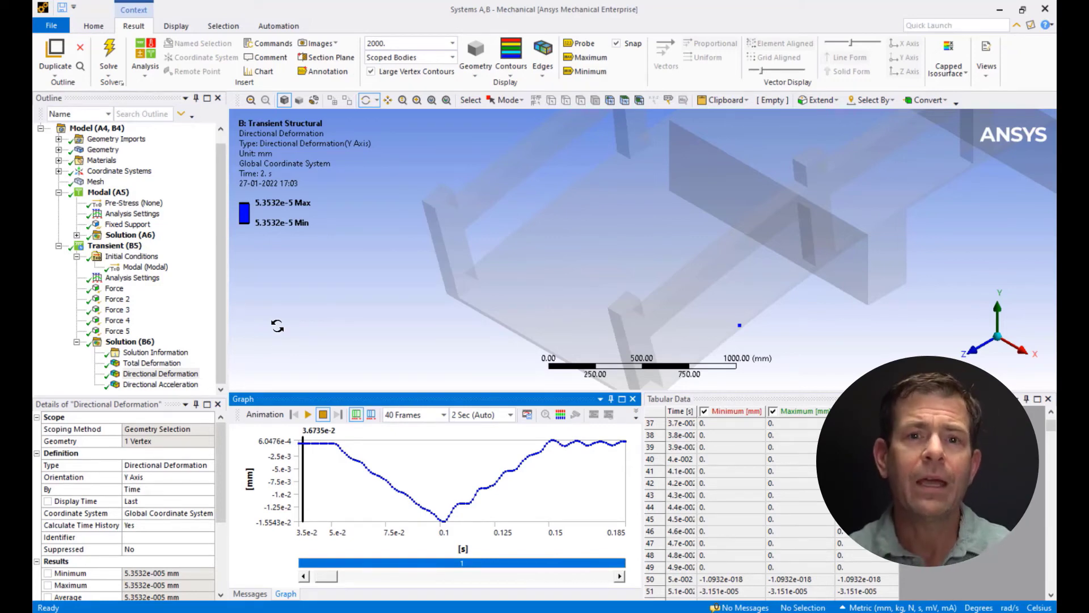
Animate Directional Acceleration over about 0.04–0.3 s, viewed along X and zoomed in
click(160, 385)
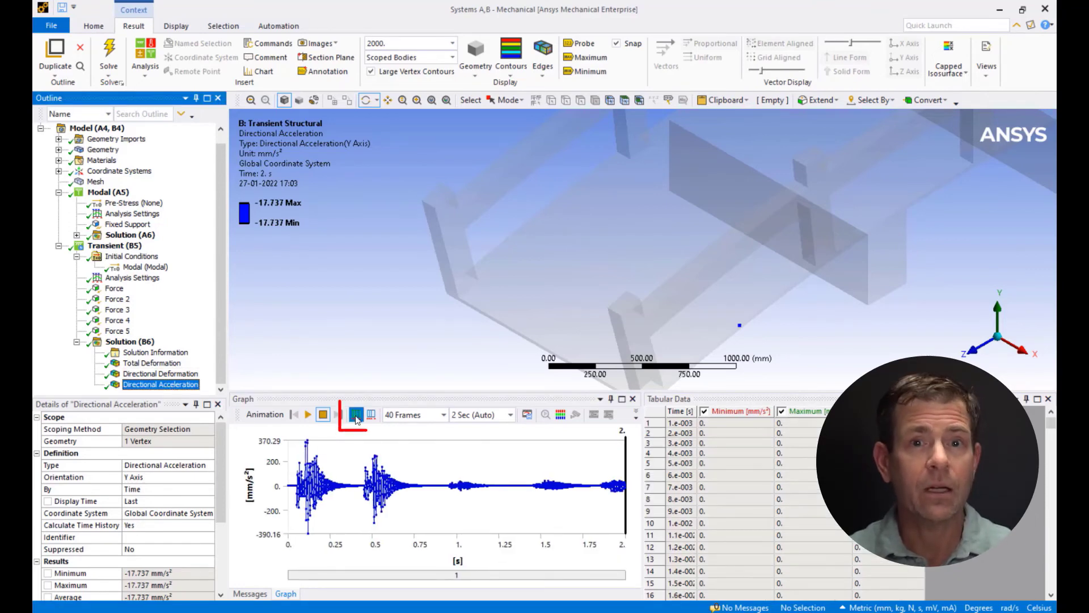
drag(296, 462, 342, 461)
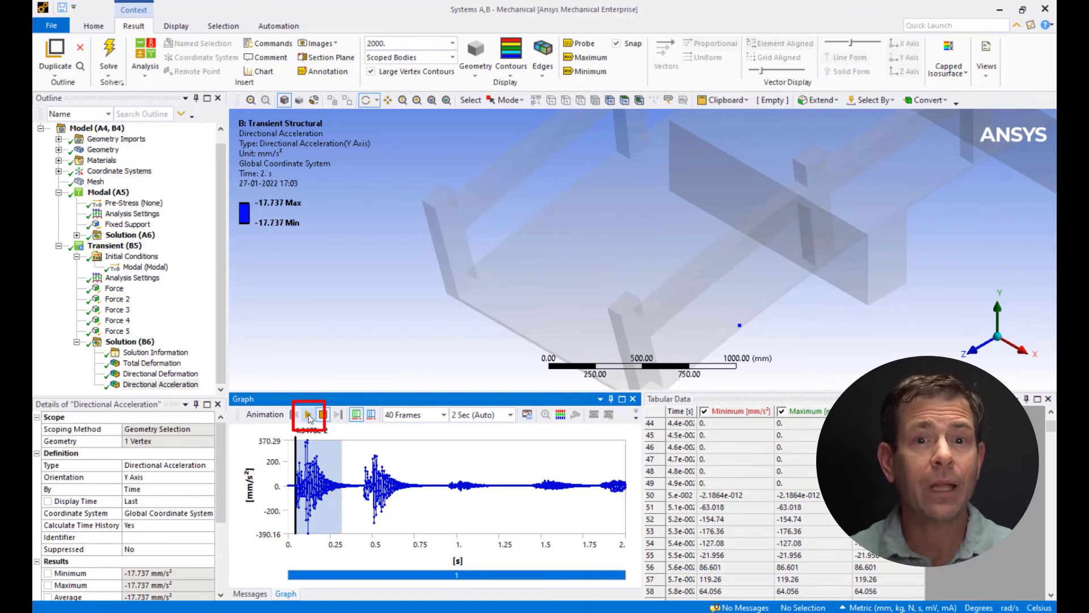
click(308, 415)
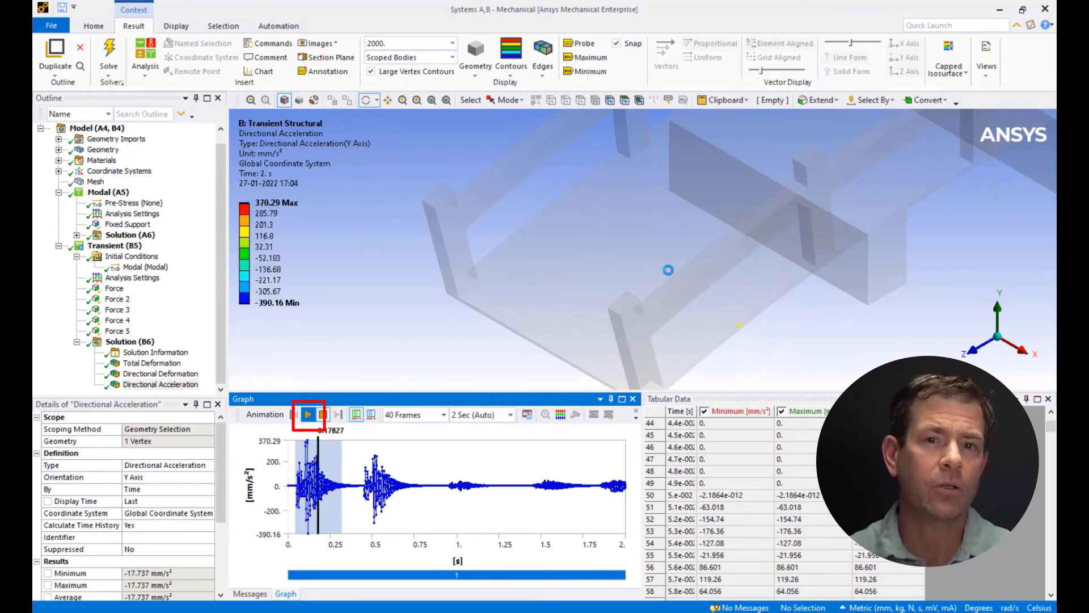
click(1021, 349)
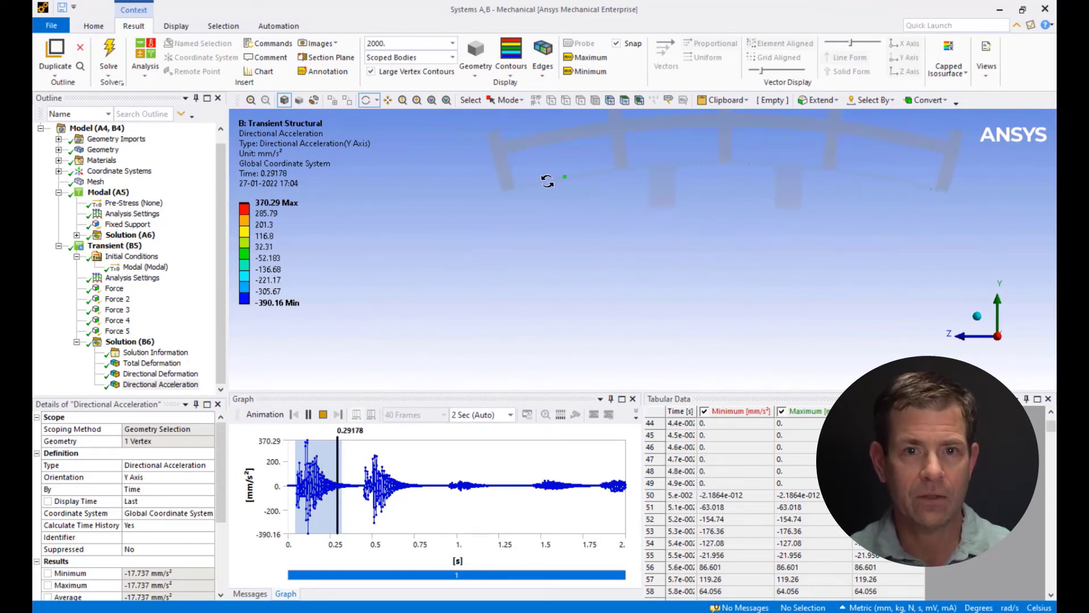
scroll(614, 197, up, 3)
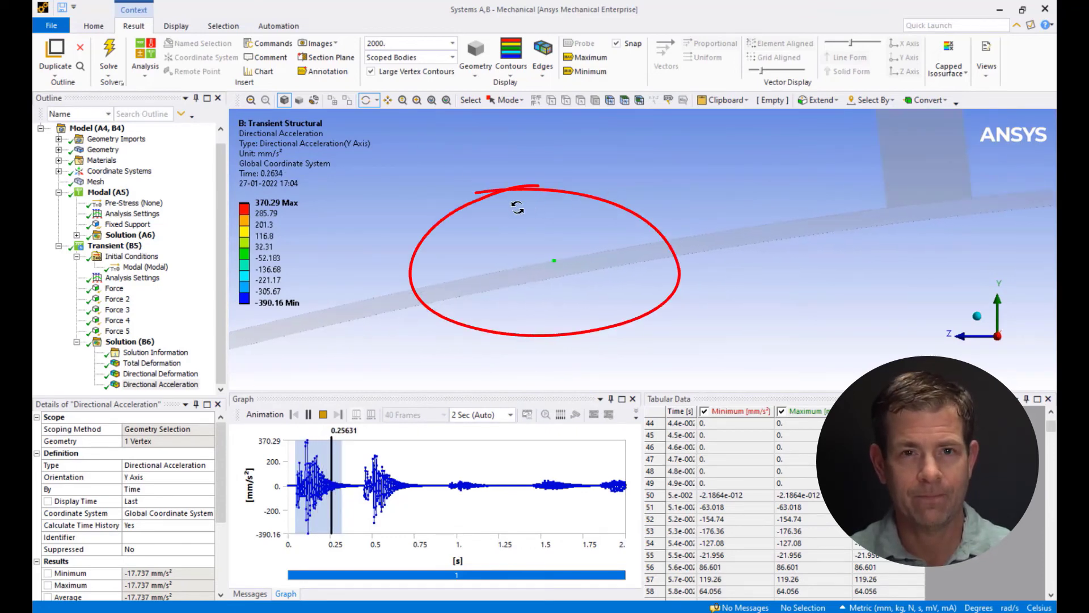